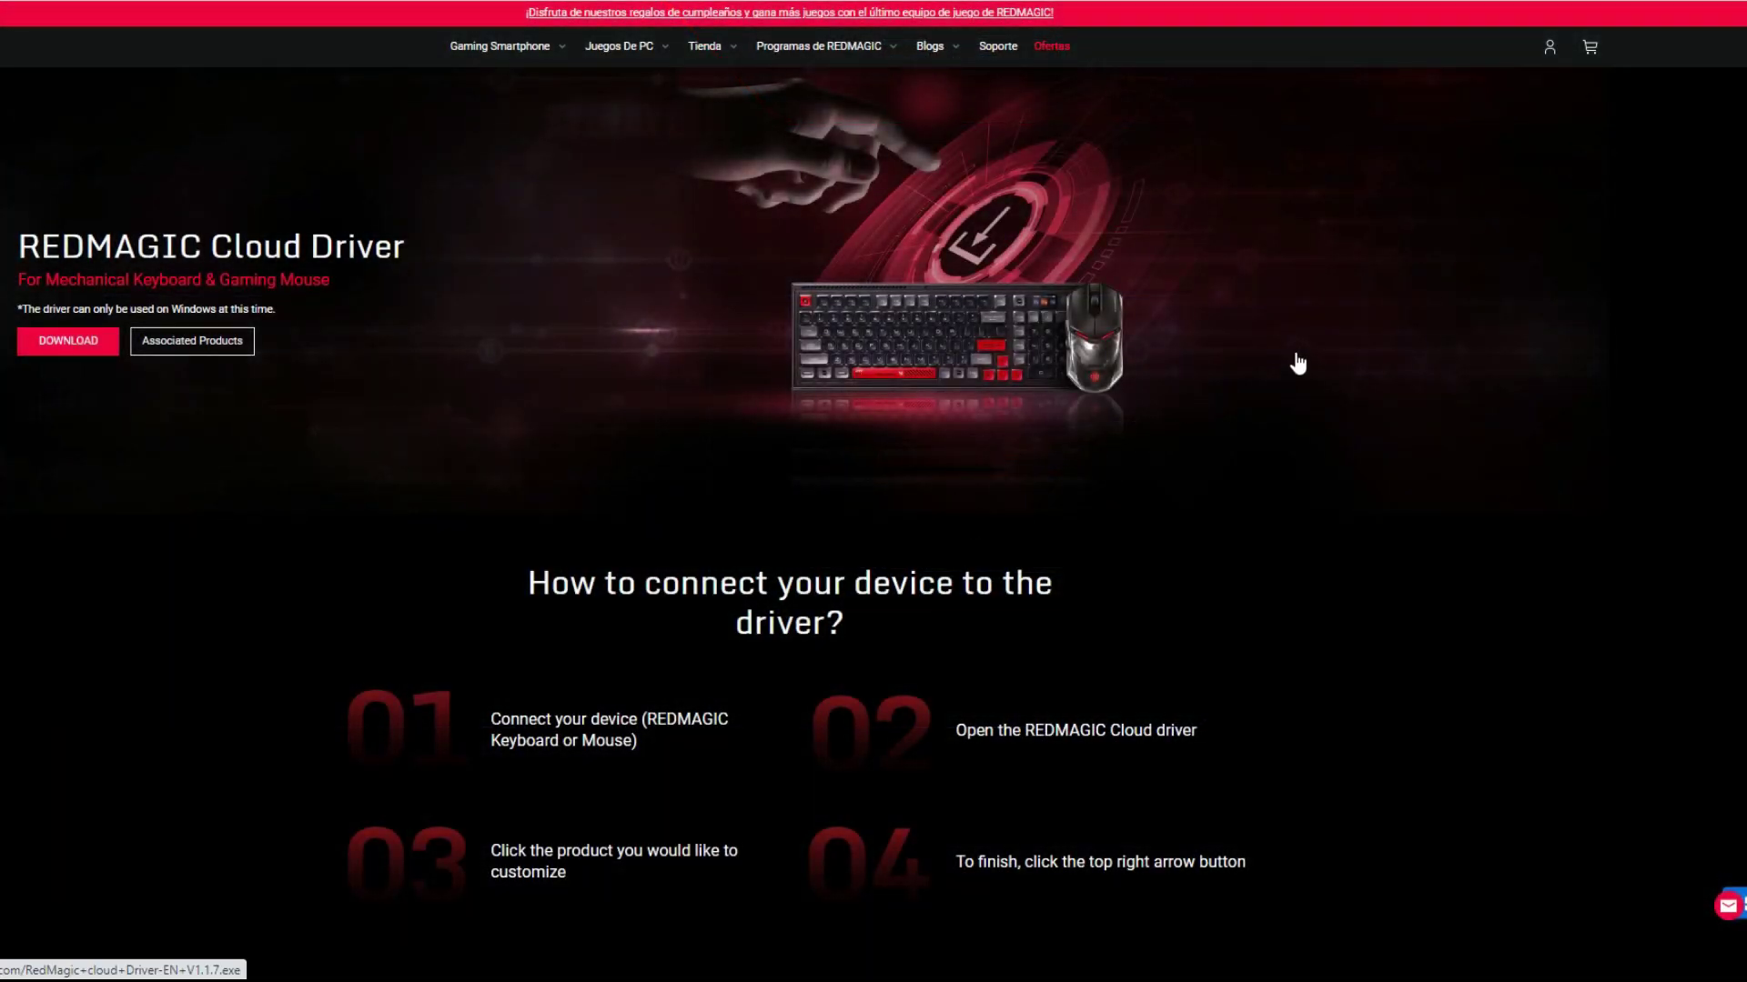
Look over the Cloud Driver page, then download and run the RedMagic-cloud+Driver-EN V1.1.7 installer.
{"action": "scroll", "coordinate": [1298, 362], "scroll_direction": "down", "scroll_amount": 3}
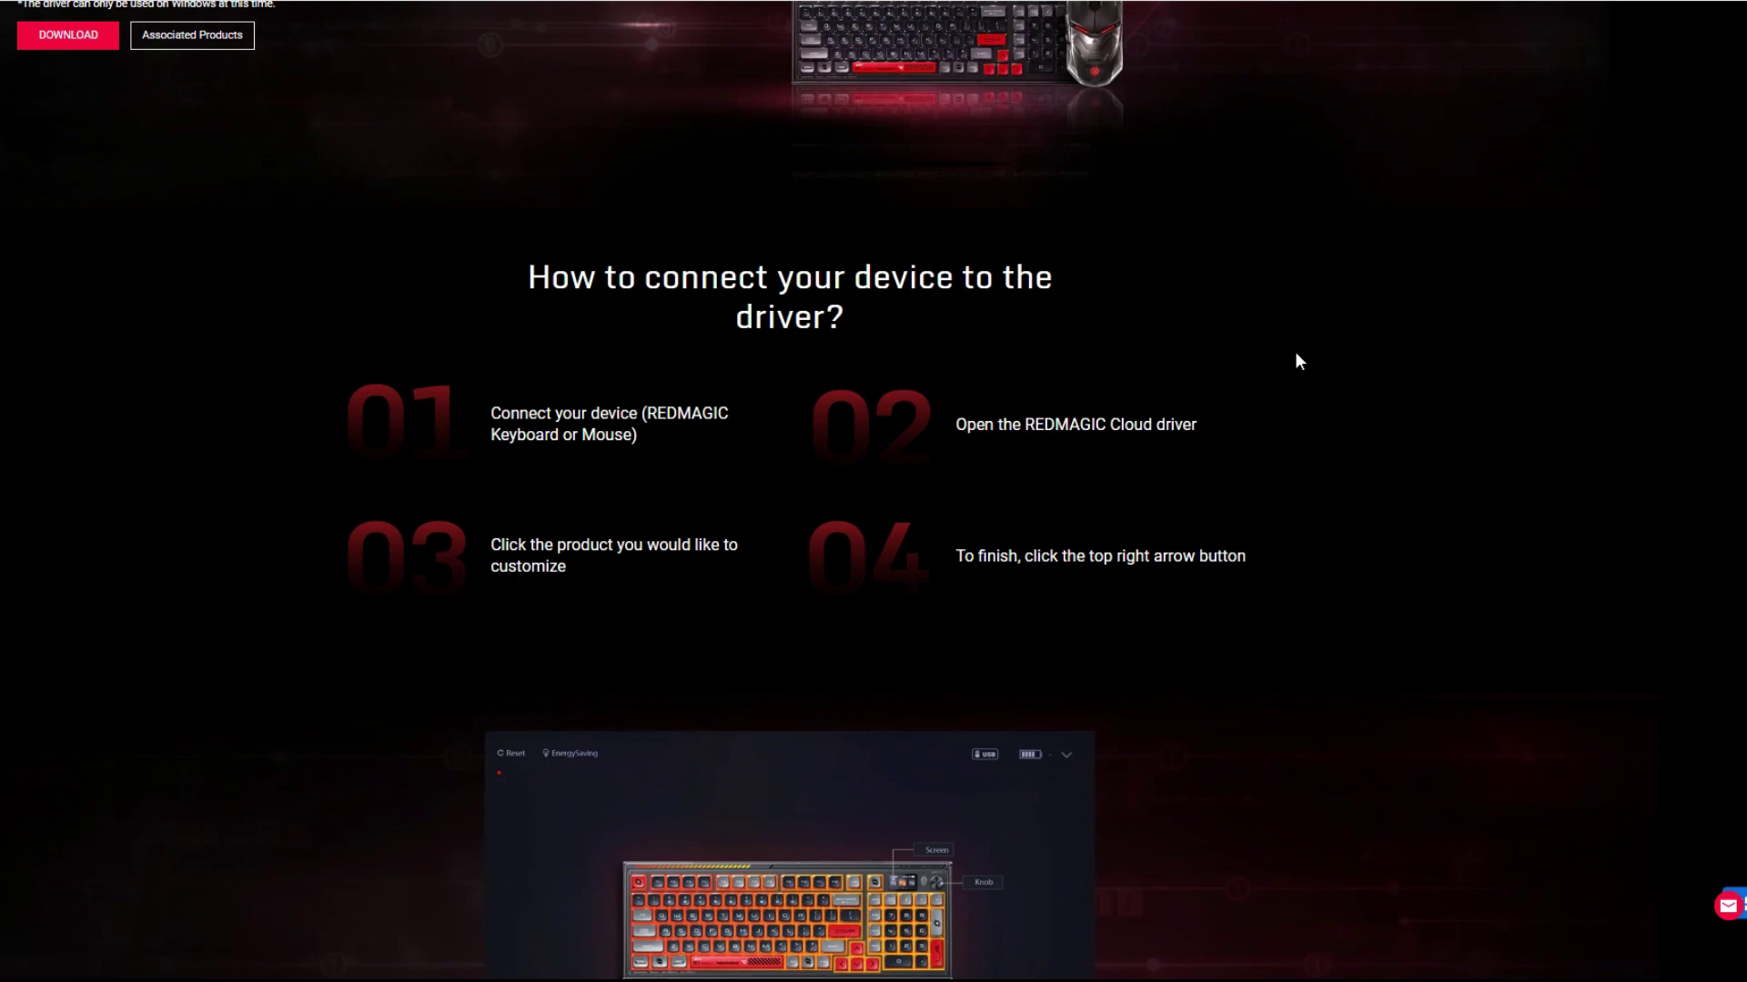
{"action": "scroll", "coordinate": [1298, 362], "scroll_direction": "down", "scroll_amount": 10}
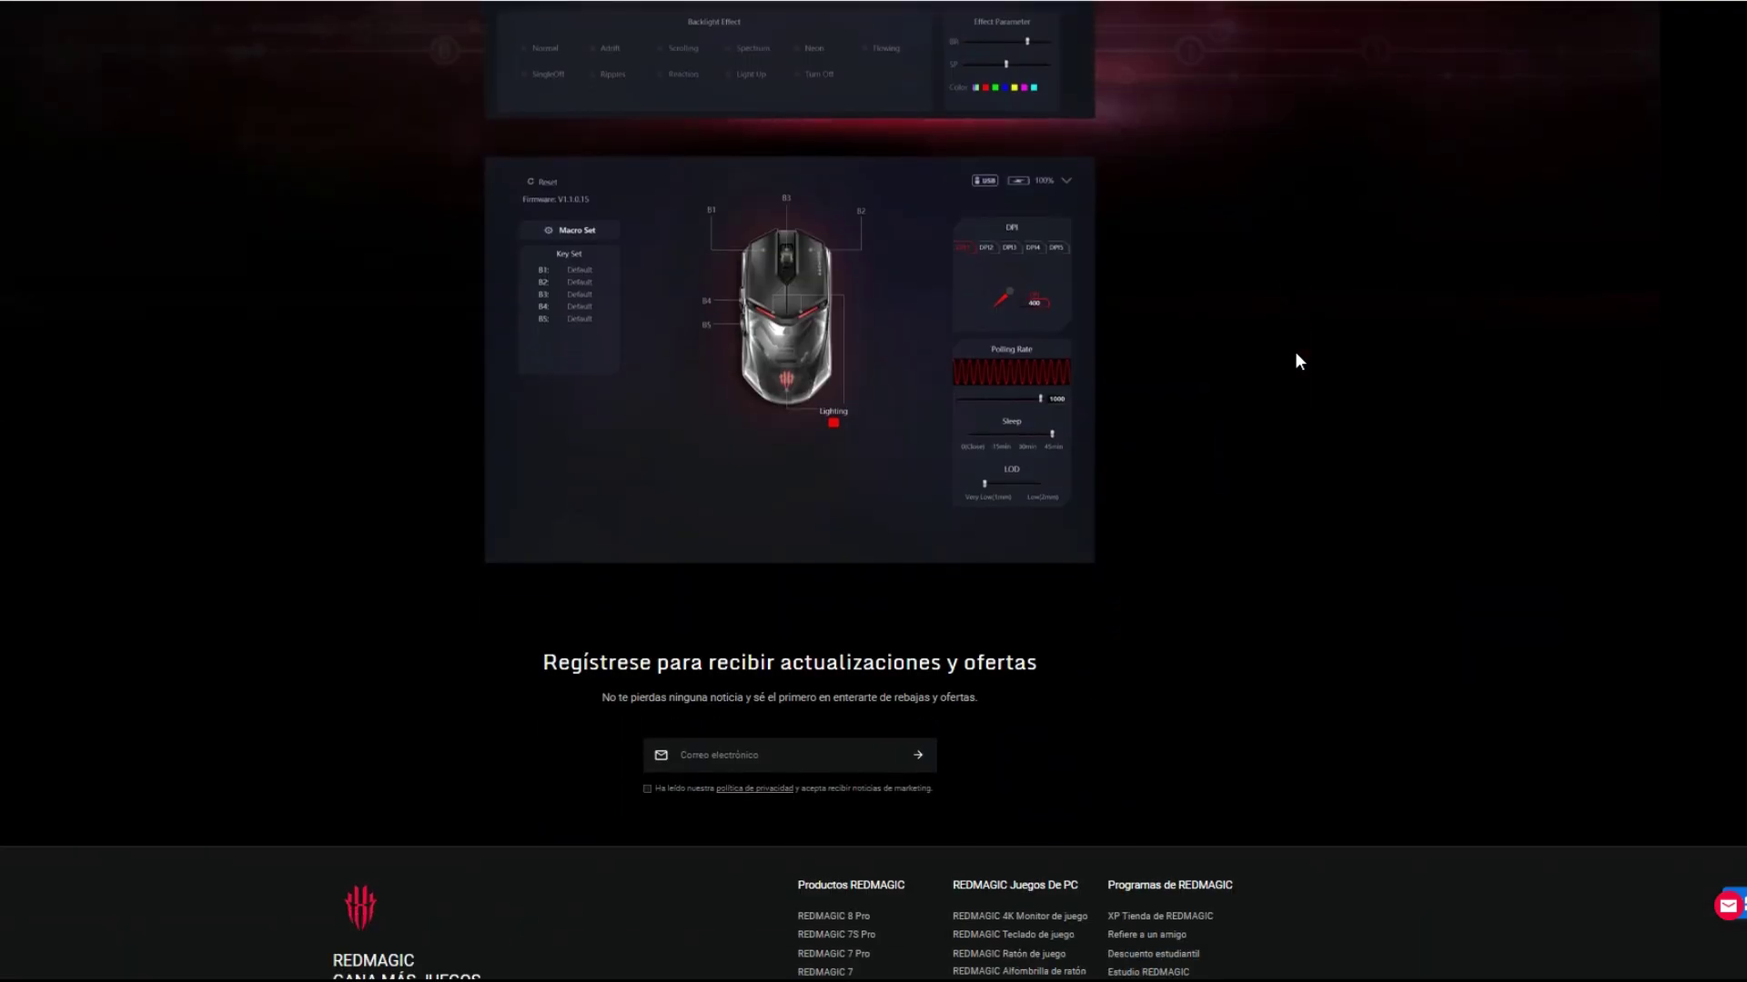
{"action": "scroll", "coordinate": [1296, 351], "scroll_direction": "up", "scroll_amount": 14}
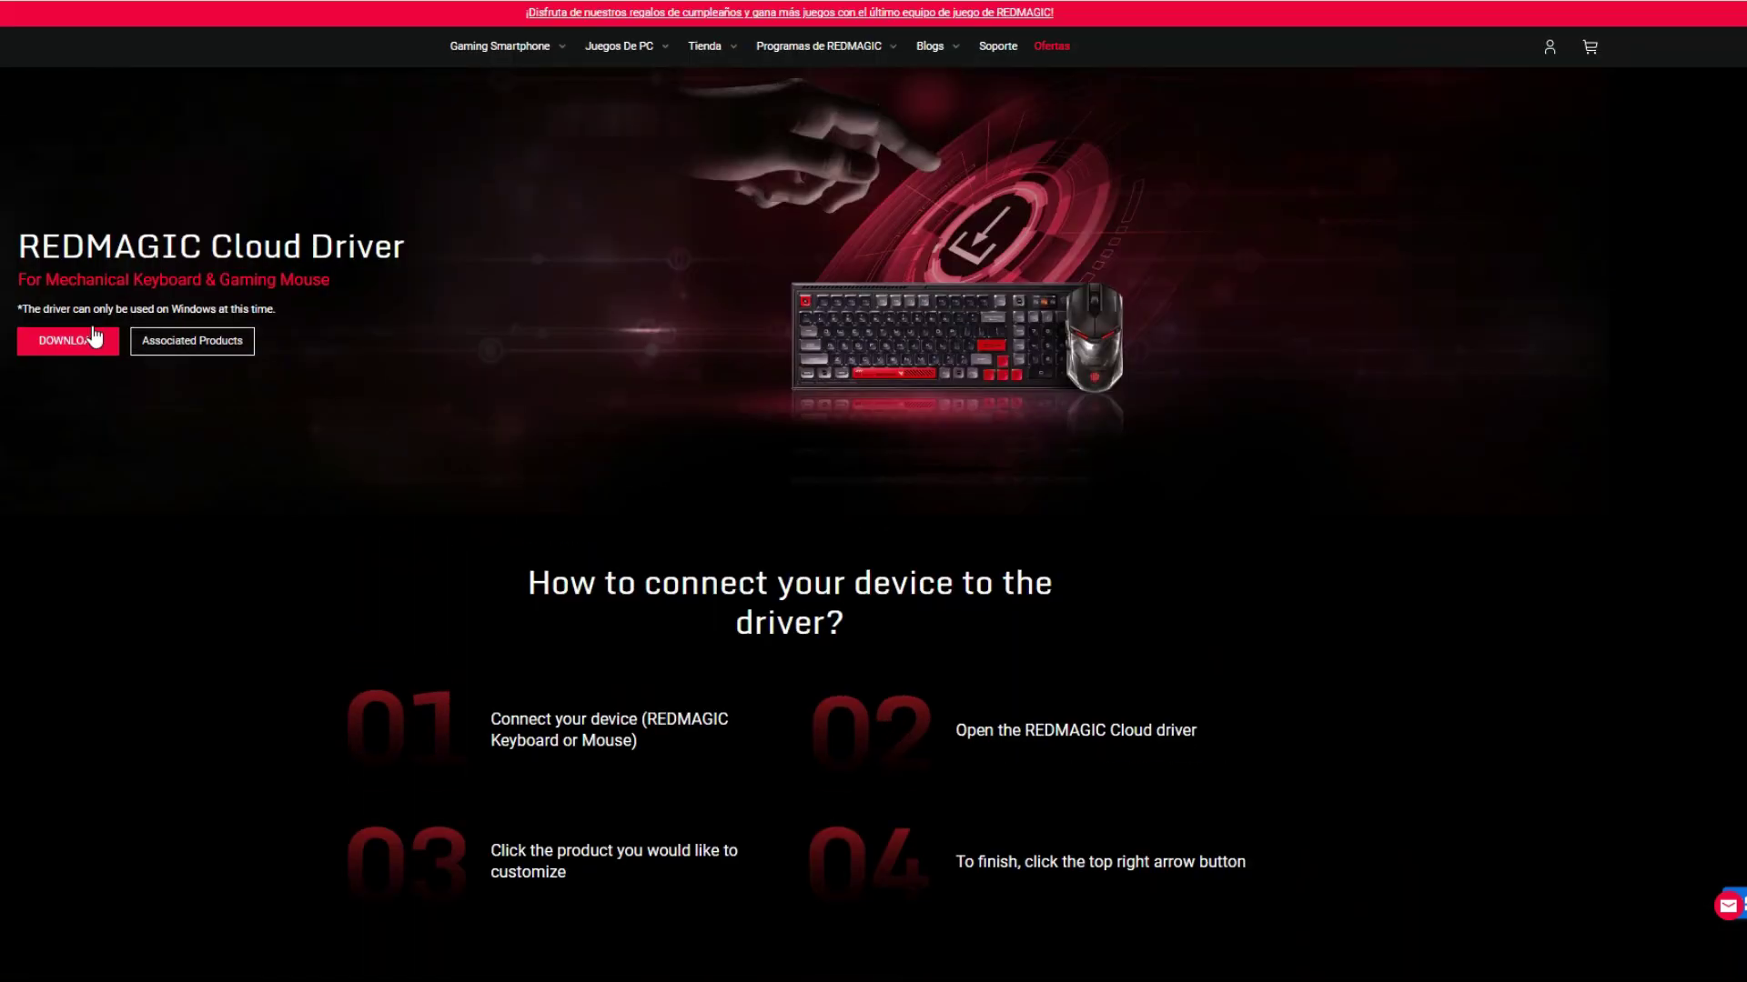
{"action": "left_click", "coordinate": [80, 343]}
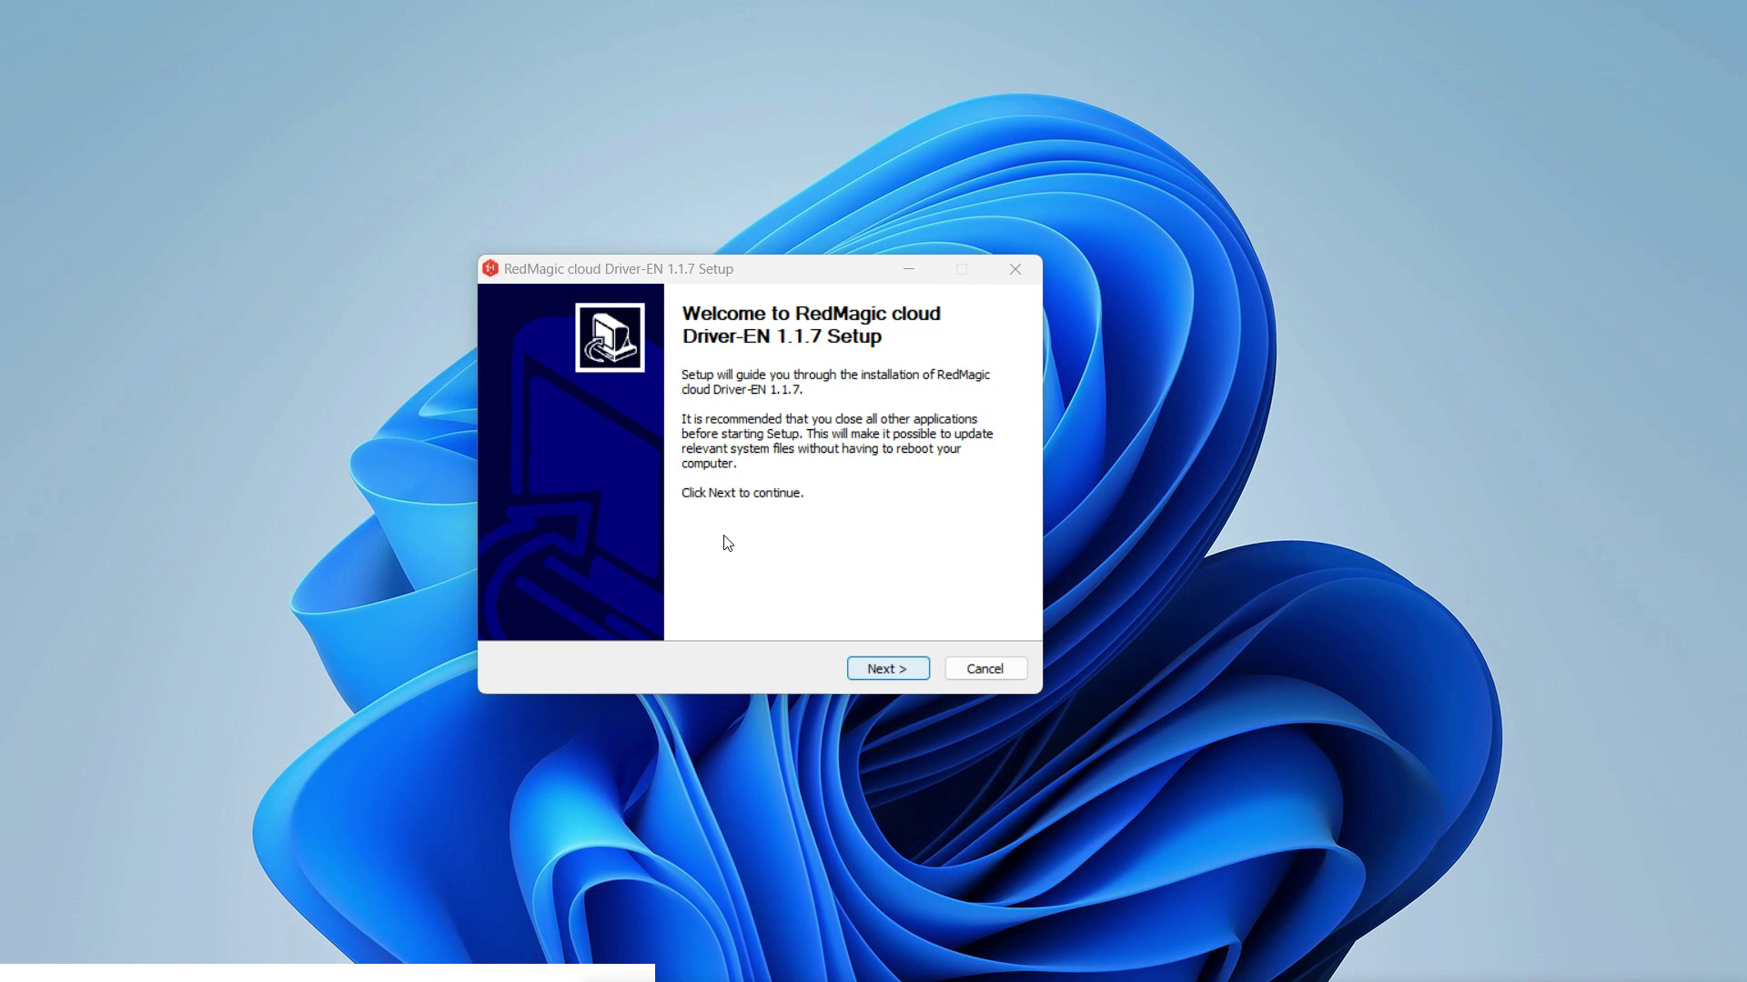
Install RedMagic Cloud Driver 1.1.7 into the default C:\Program Files (x86)\RedMagic folder.
{"action": "key", "text": "Return"}
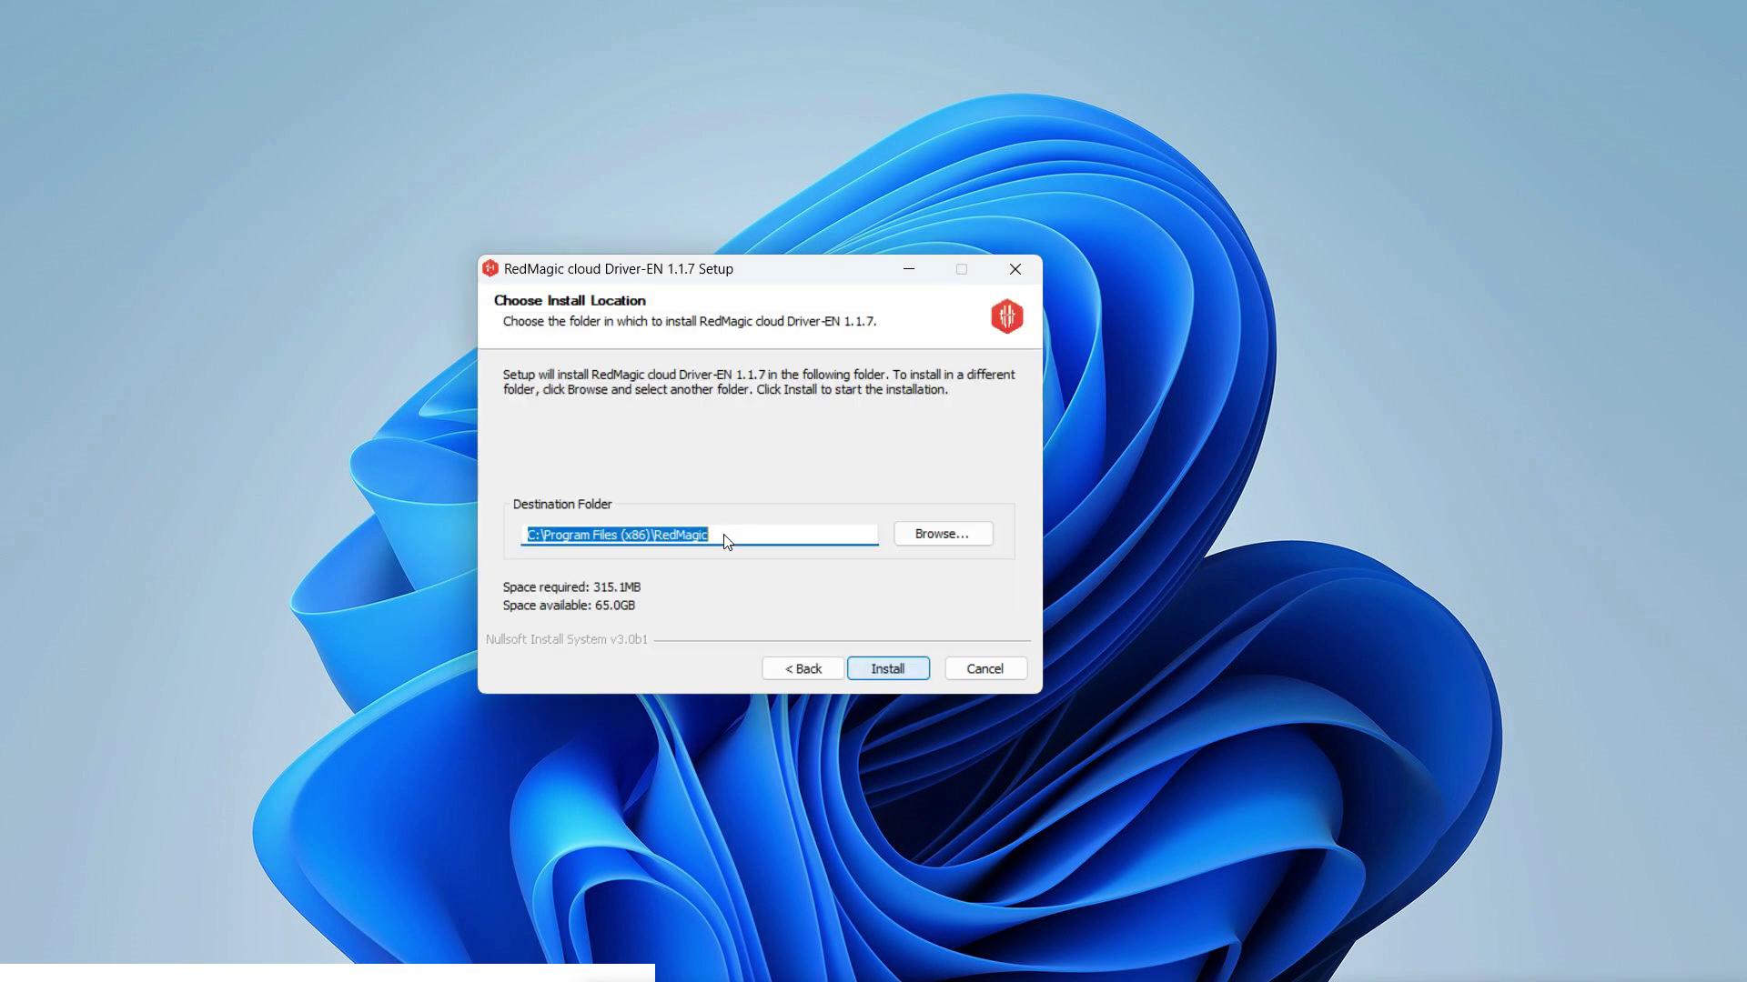
{"action": "key", "text": "Return"}
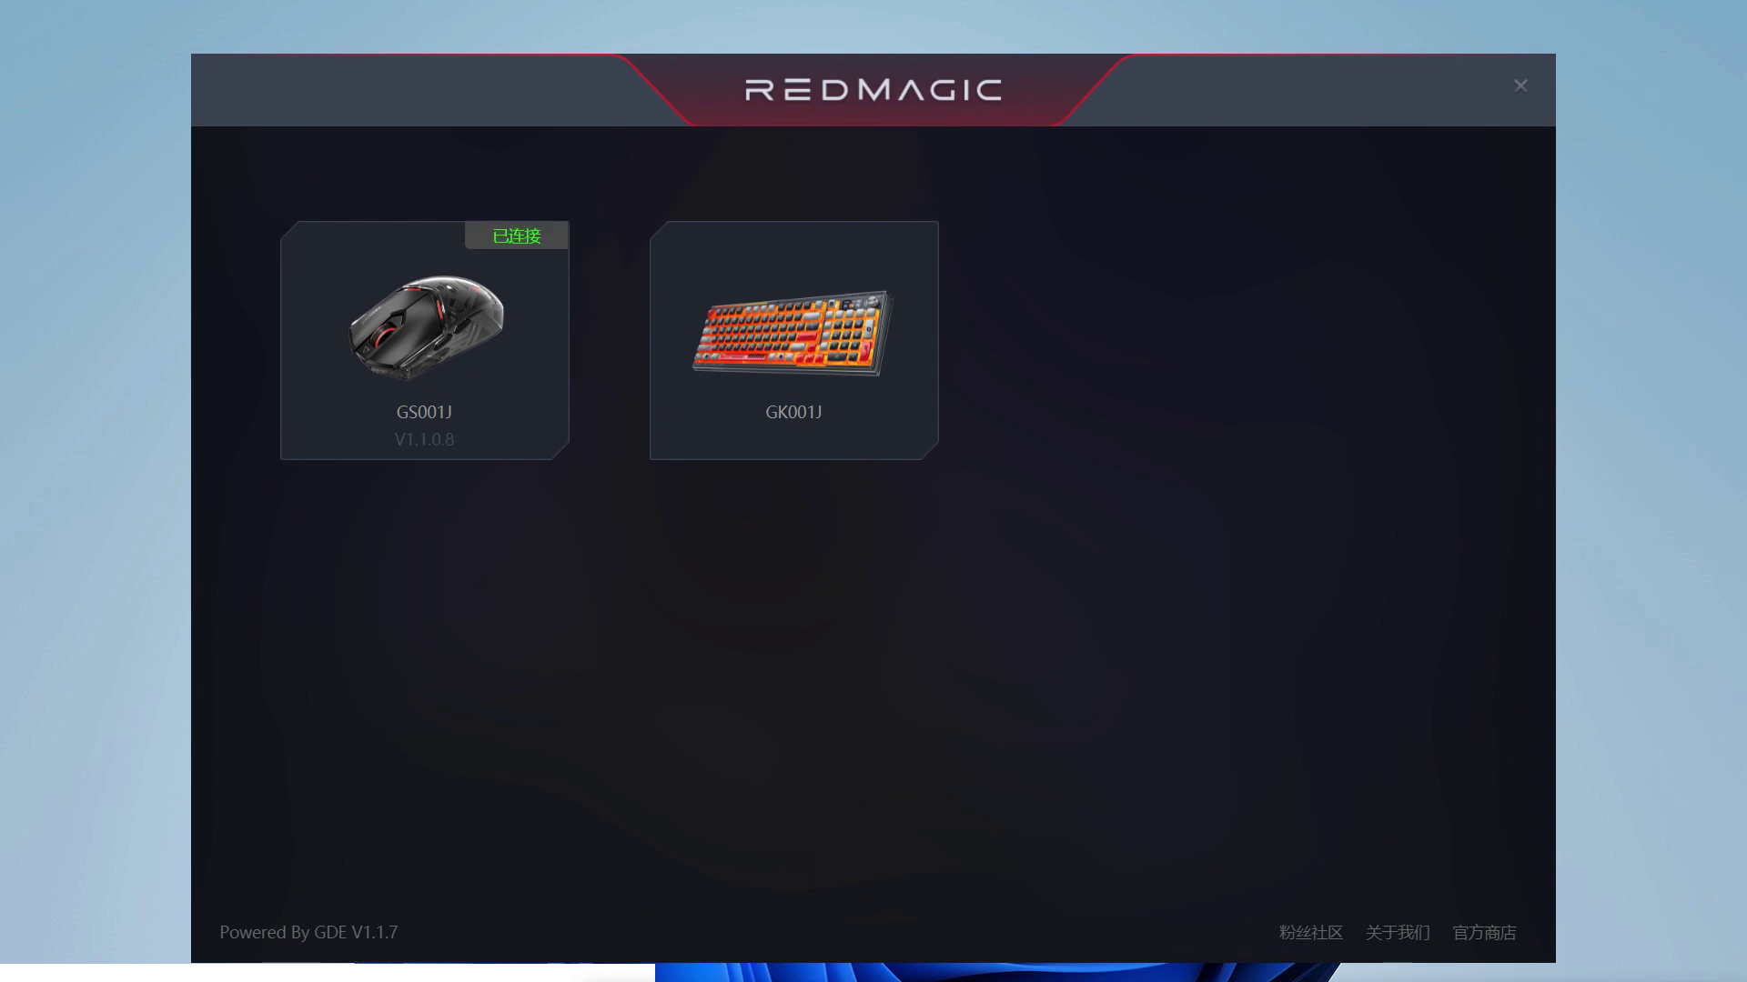
Select the GS001J mouse card once it shows Connected.
{"action": "left_click", "coordinate": [379, 276]}
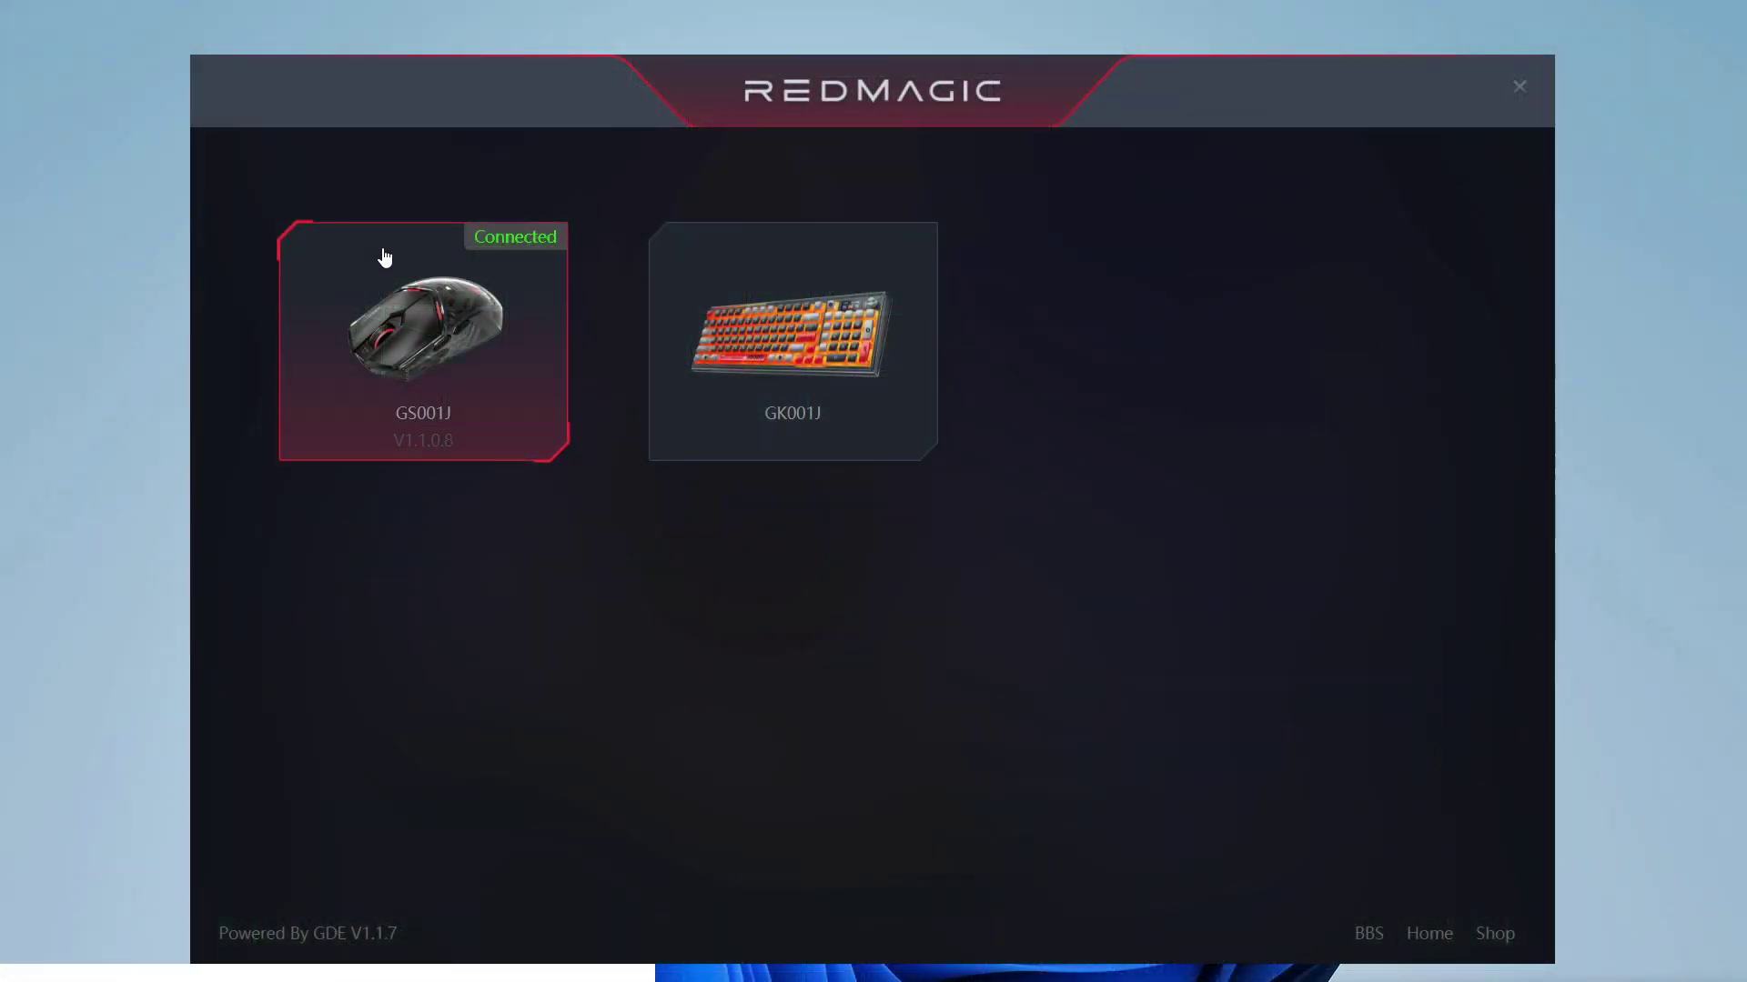
Open the GS001J settings and browse button B1's function categories, ending on Default.
{"action": "left_click", "coordinate": [384, 258]}
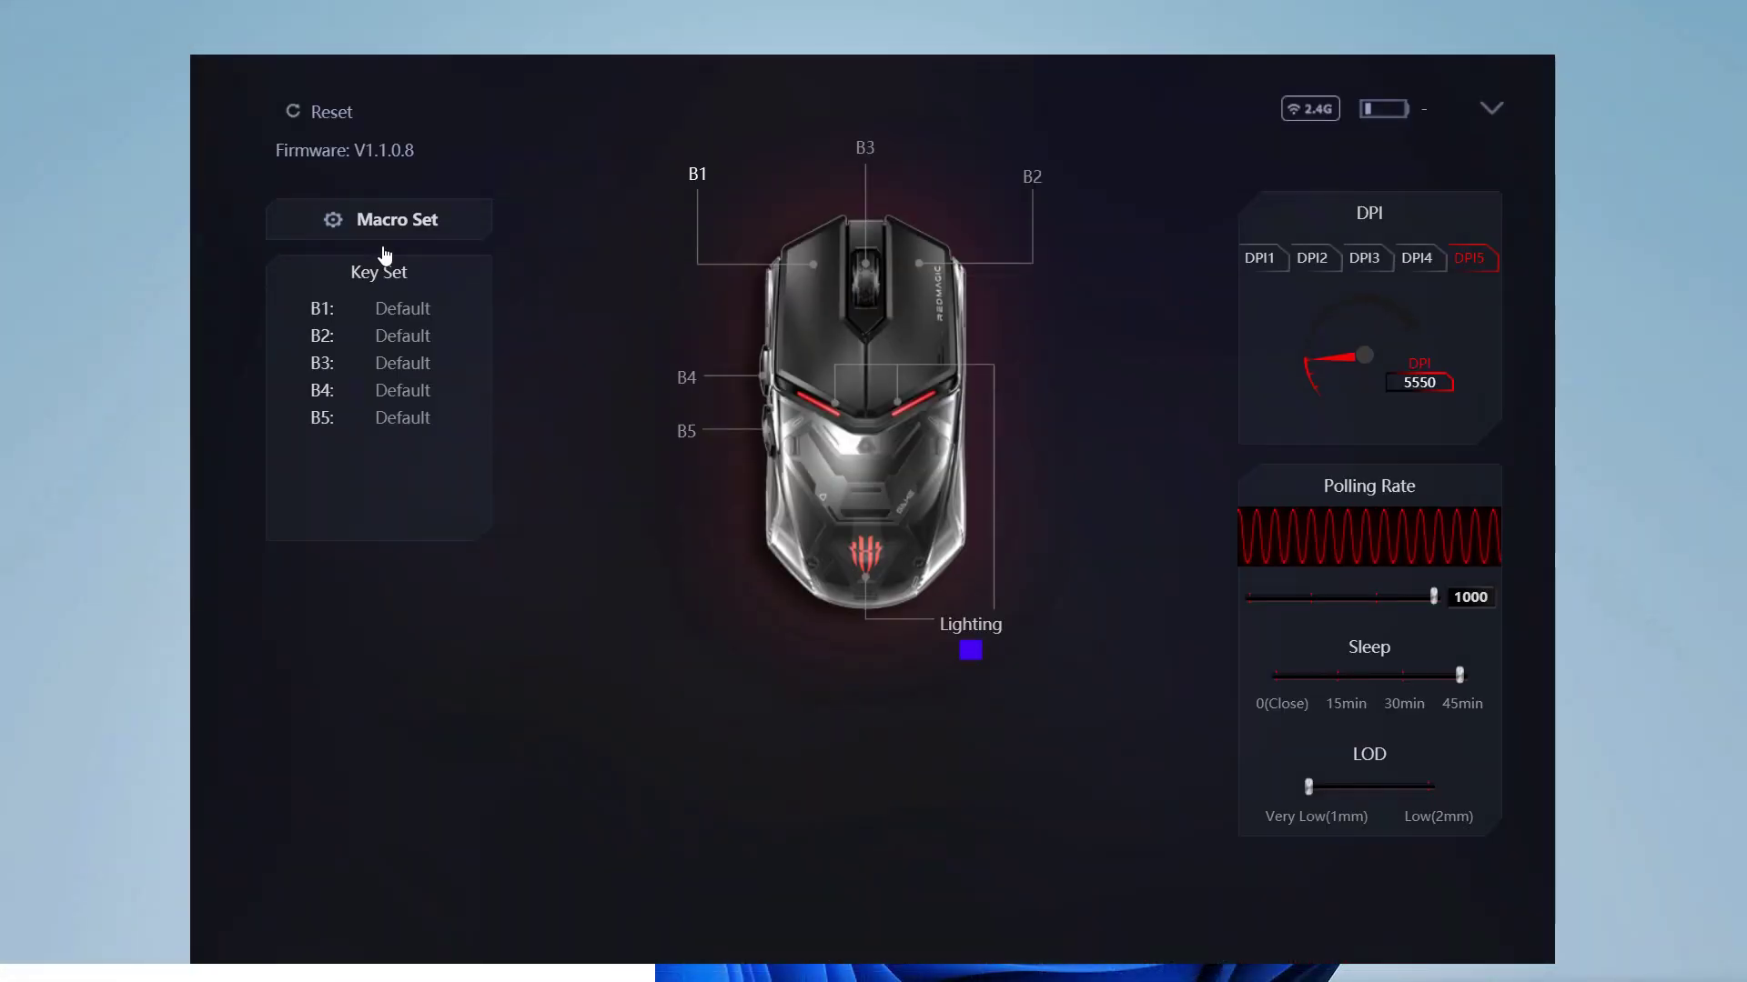
{"action": "left_click", "coordinate": [315, 258]}
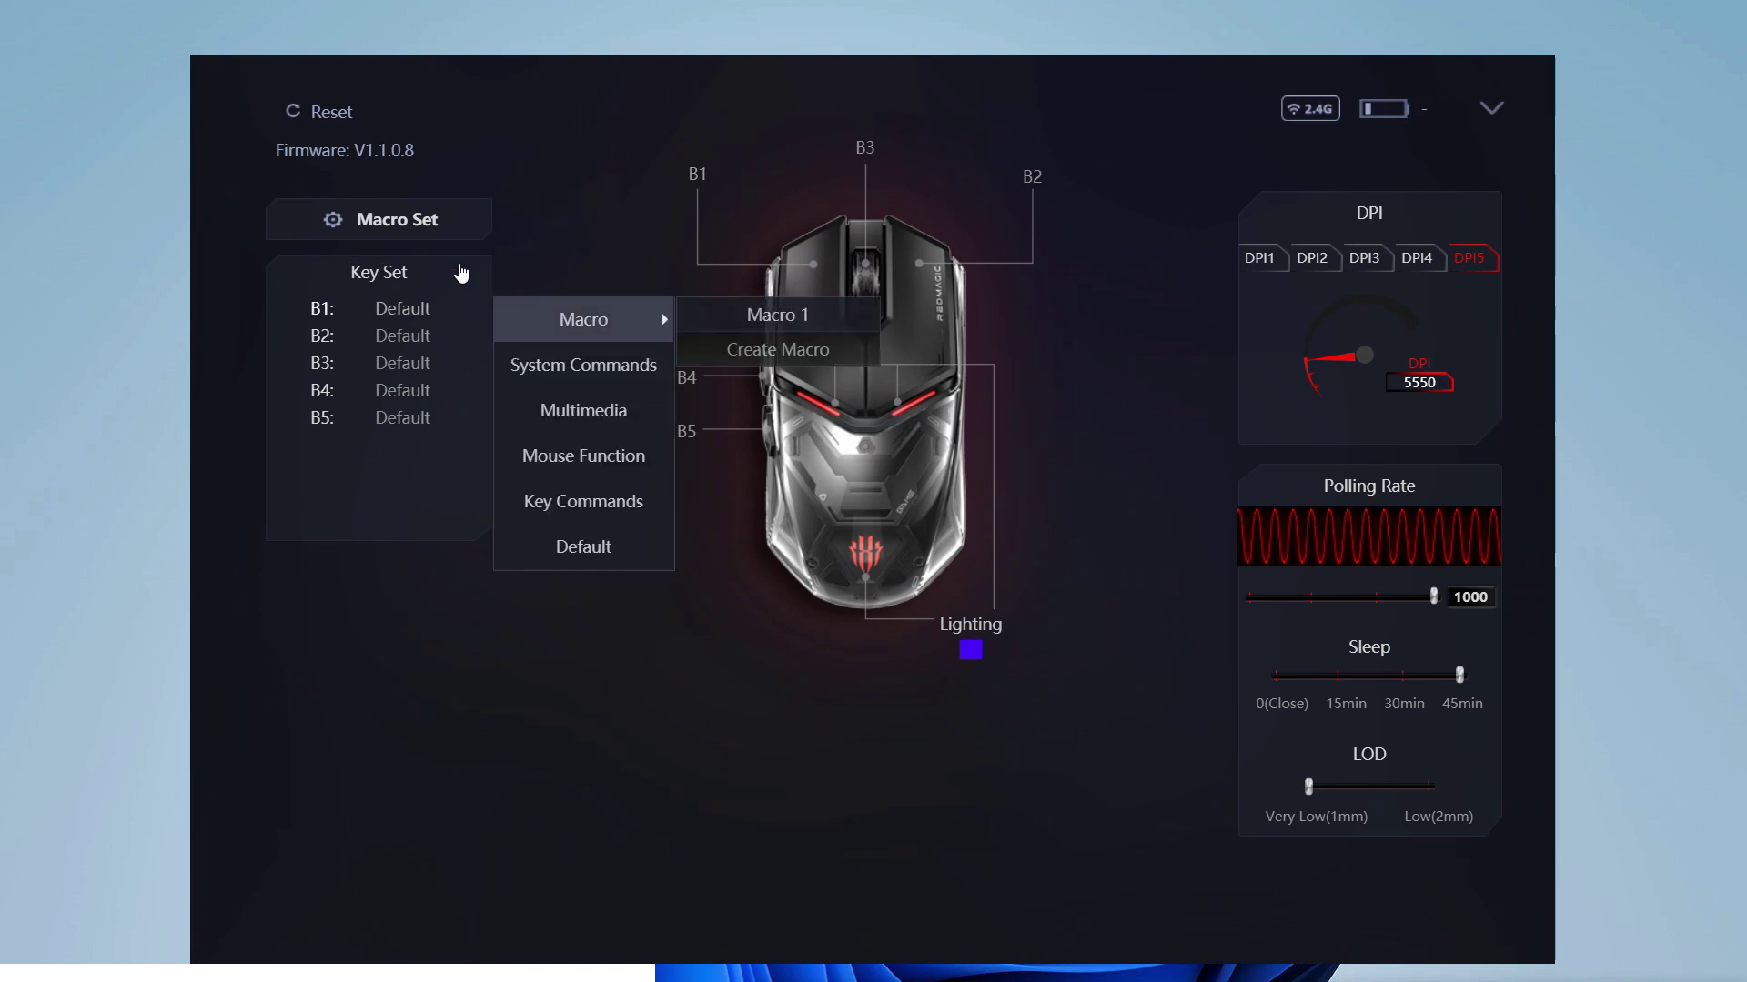
{"action": "key", "text": "Down"}
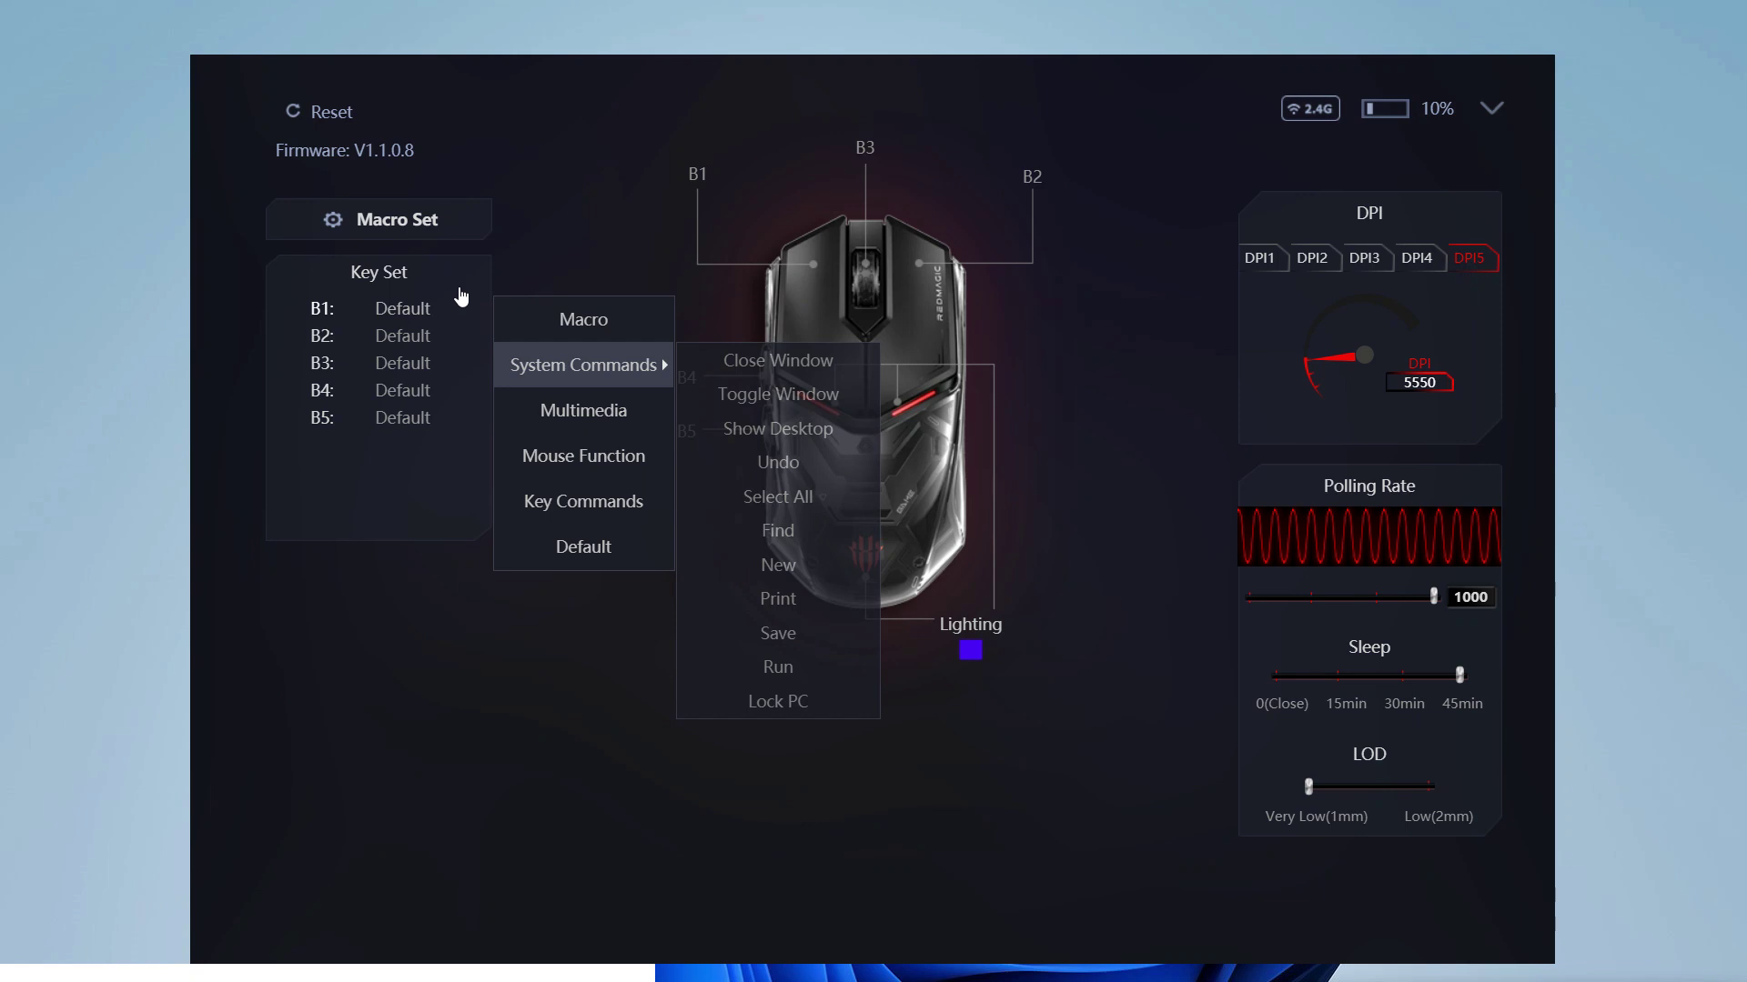
{"action": "key", "text": "Down"}
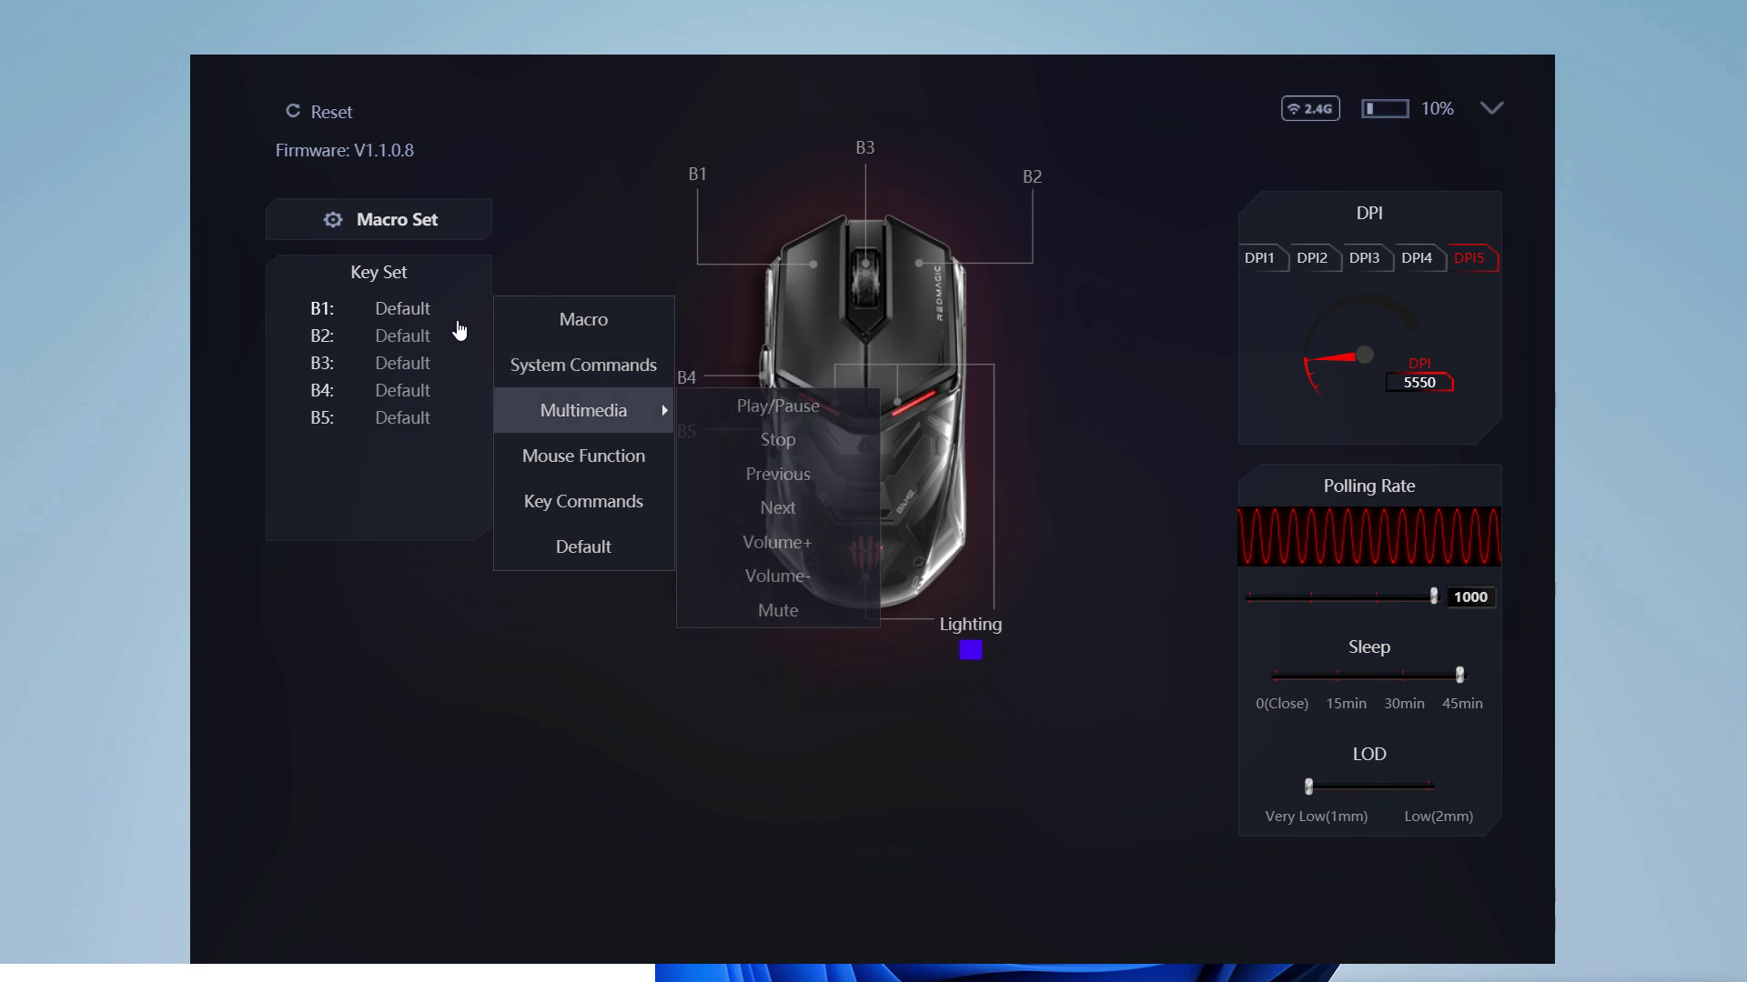
{"action": "key", "text": "Down"}
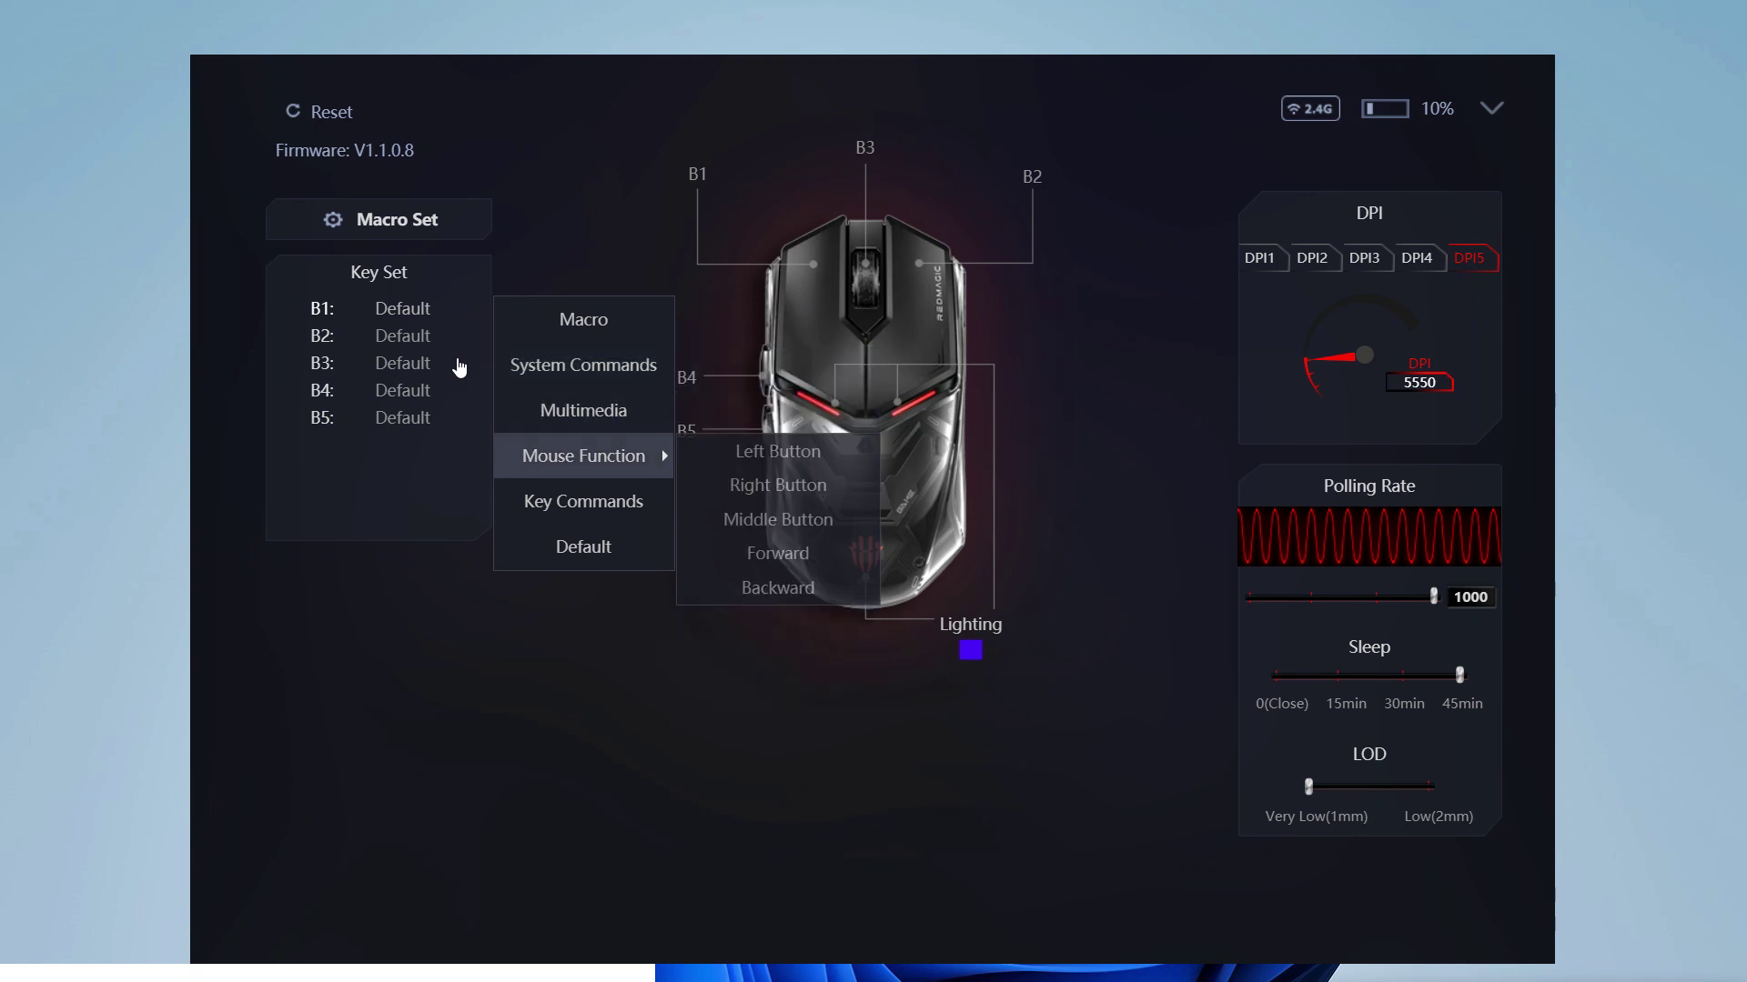
{"action": "key", "text": "Down"}
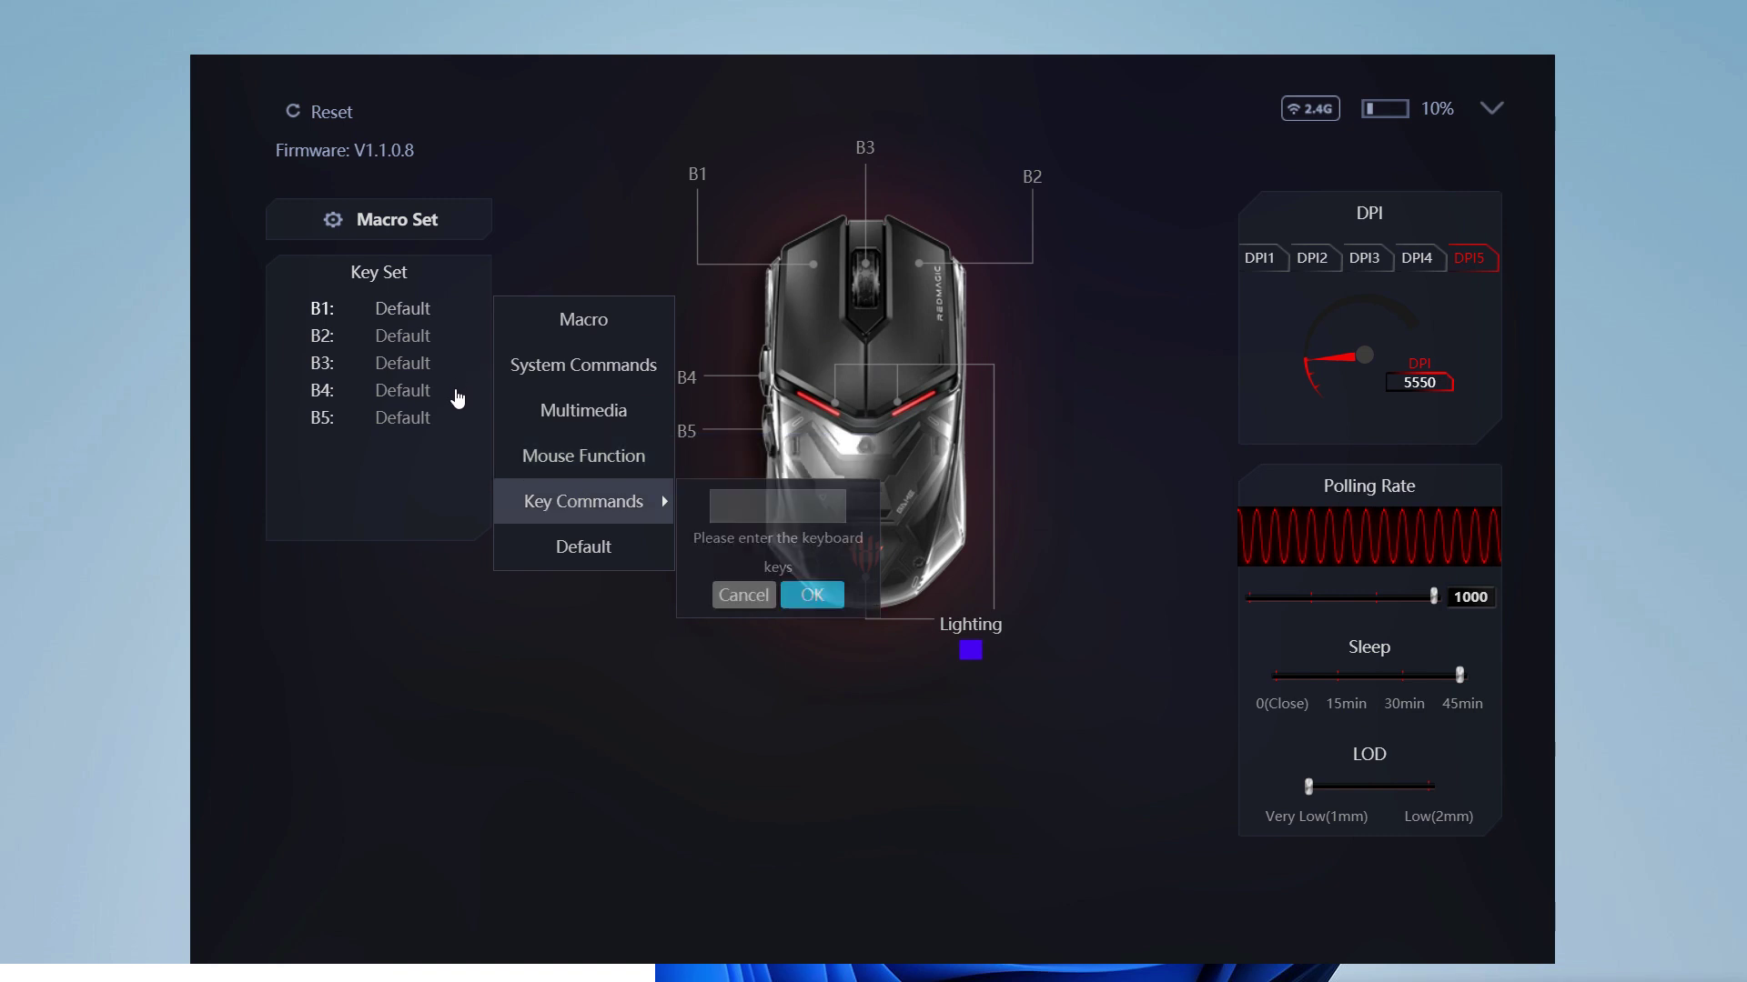
{"action": "key", "text": "Down"}
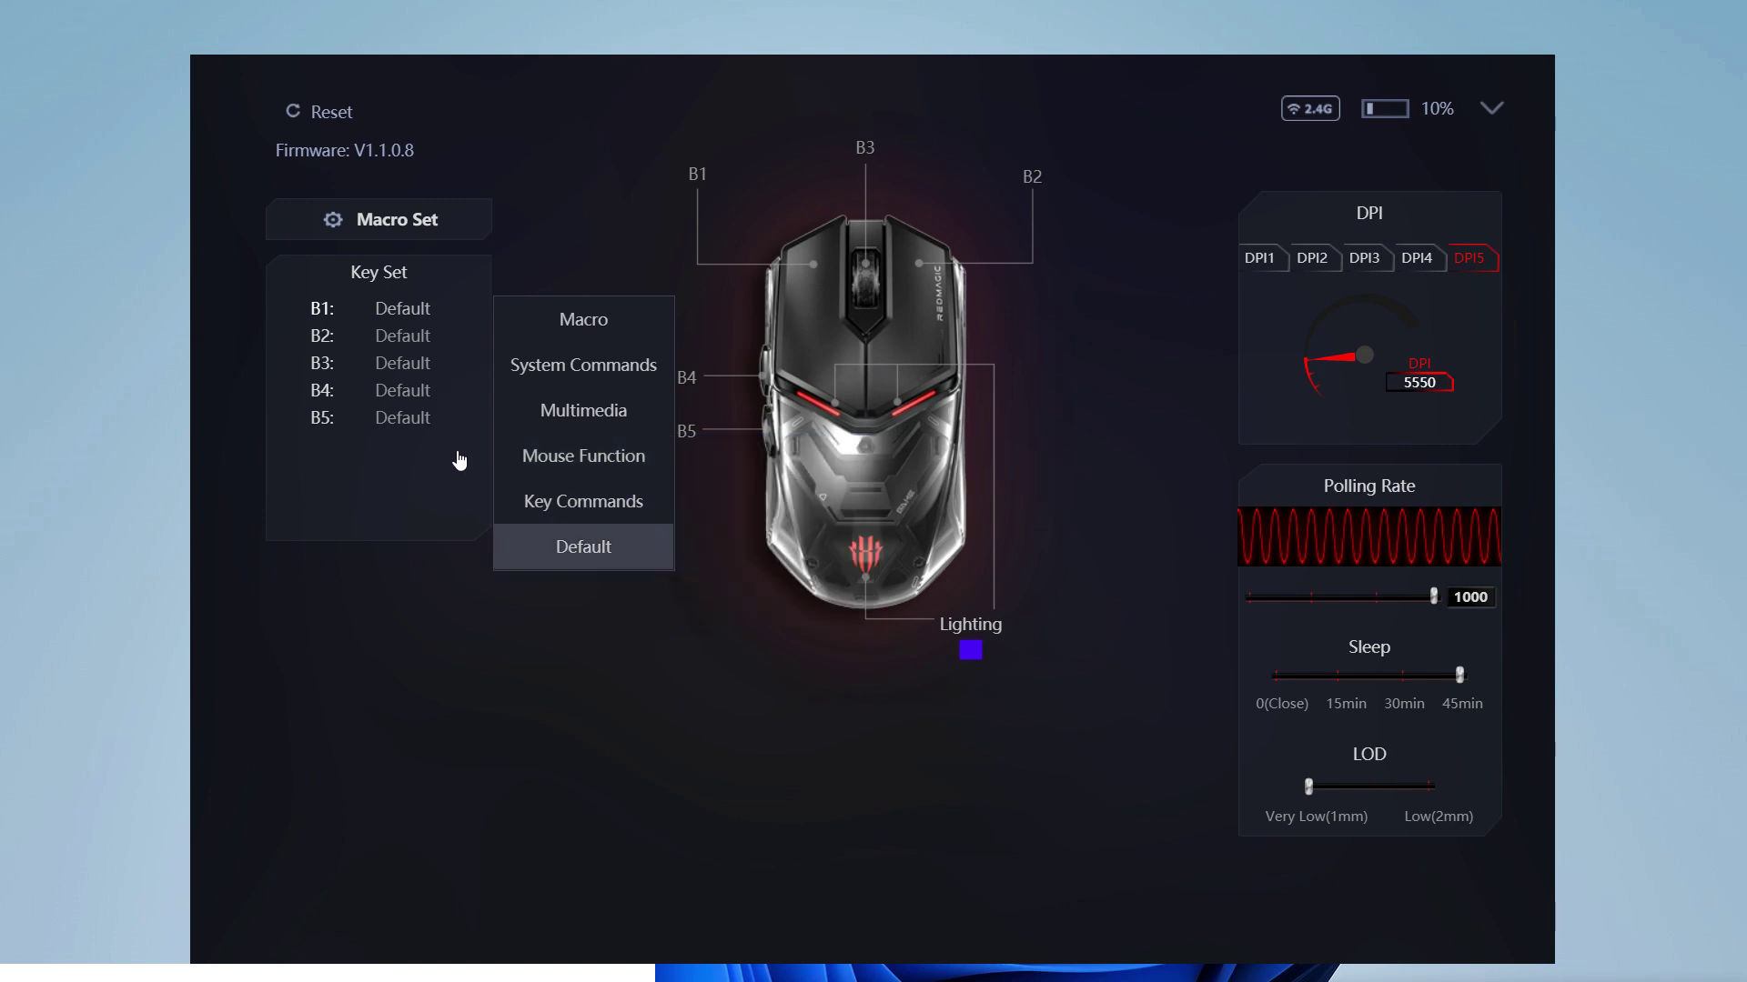
Step through the function choices for buttons B2, B3, B4 and B5, leaving each on Default.
{"action": "key", "text": "Down"}
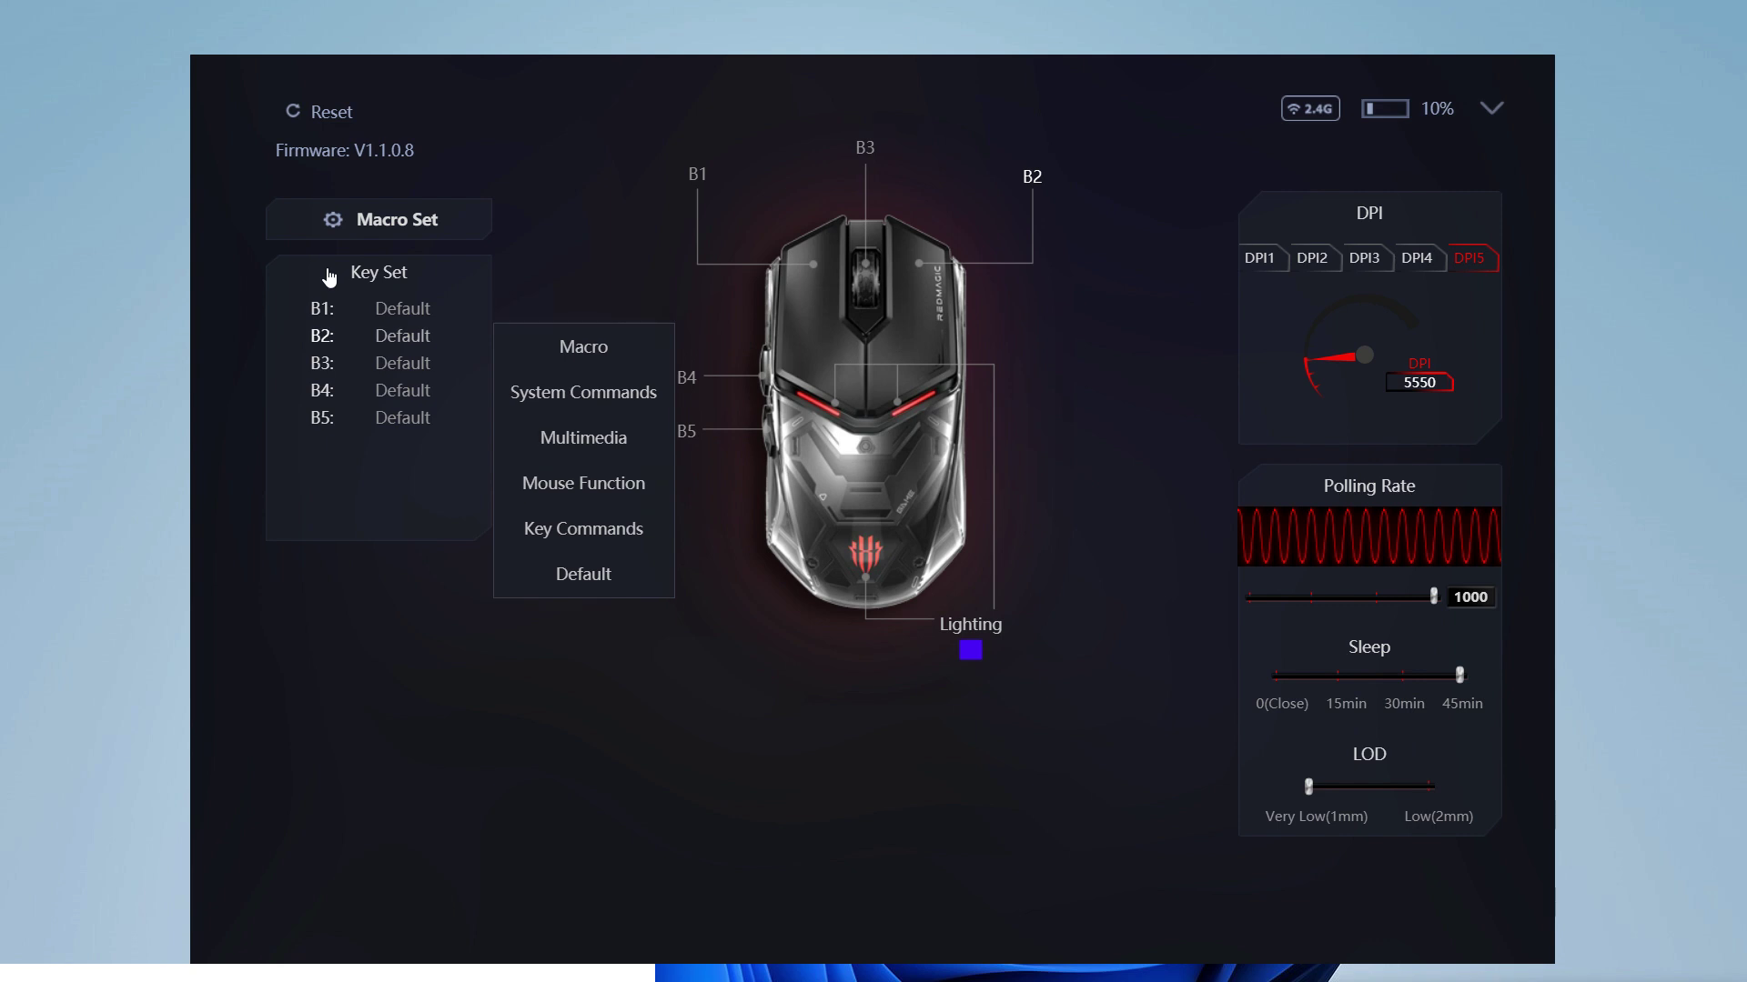
{"action": "key", "text": "Down"}
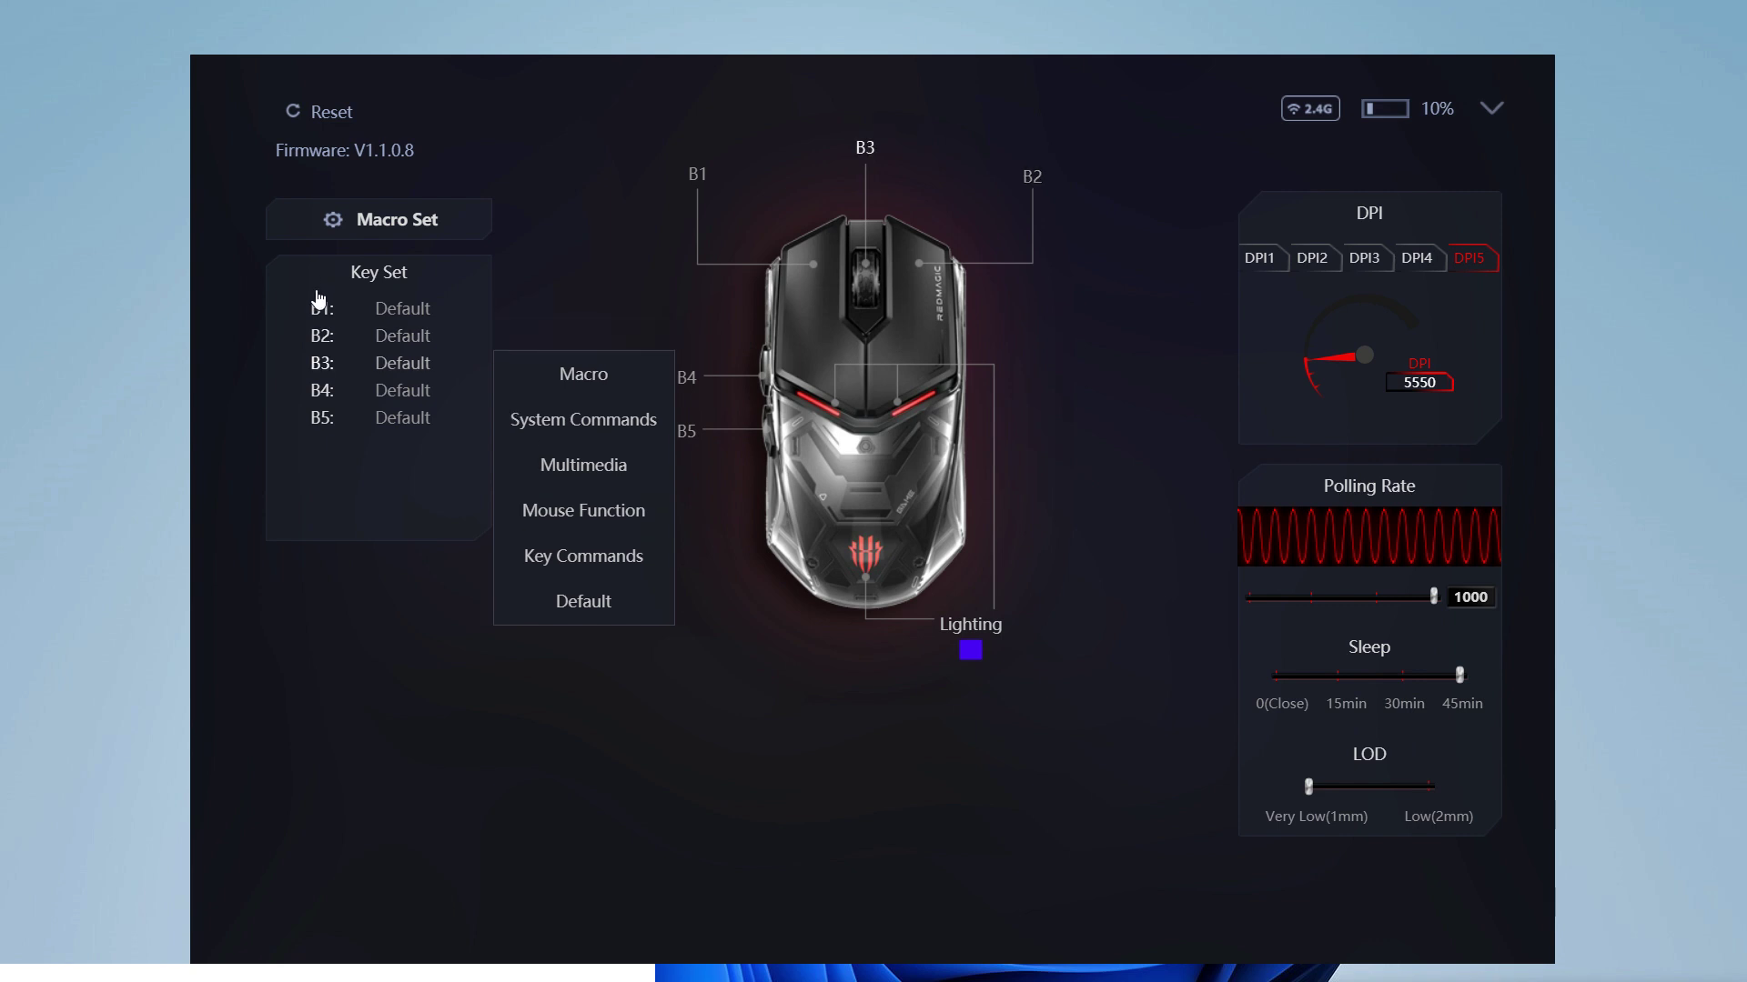
{"action": "key", "text": "Down"}
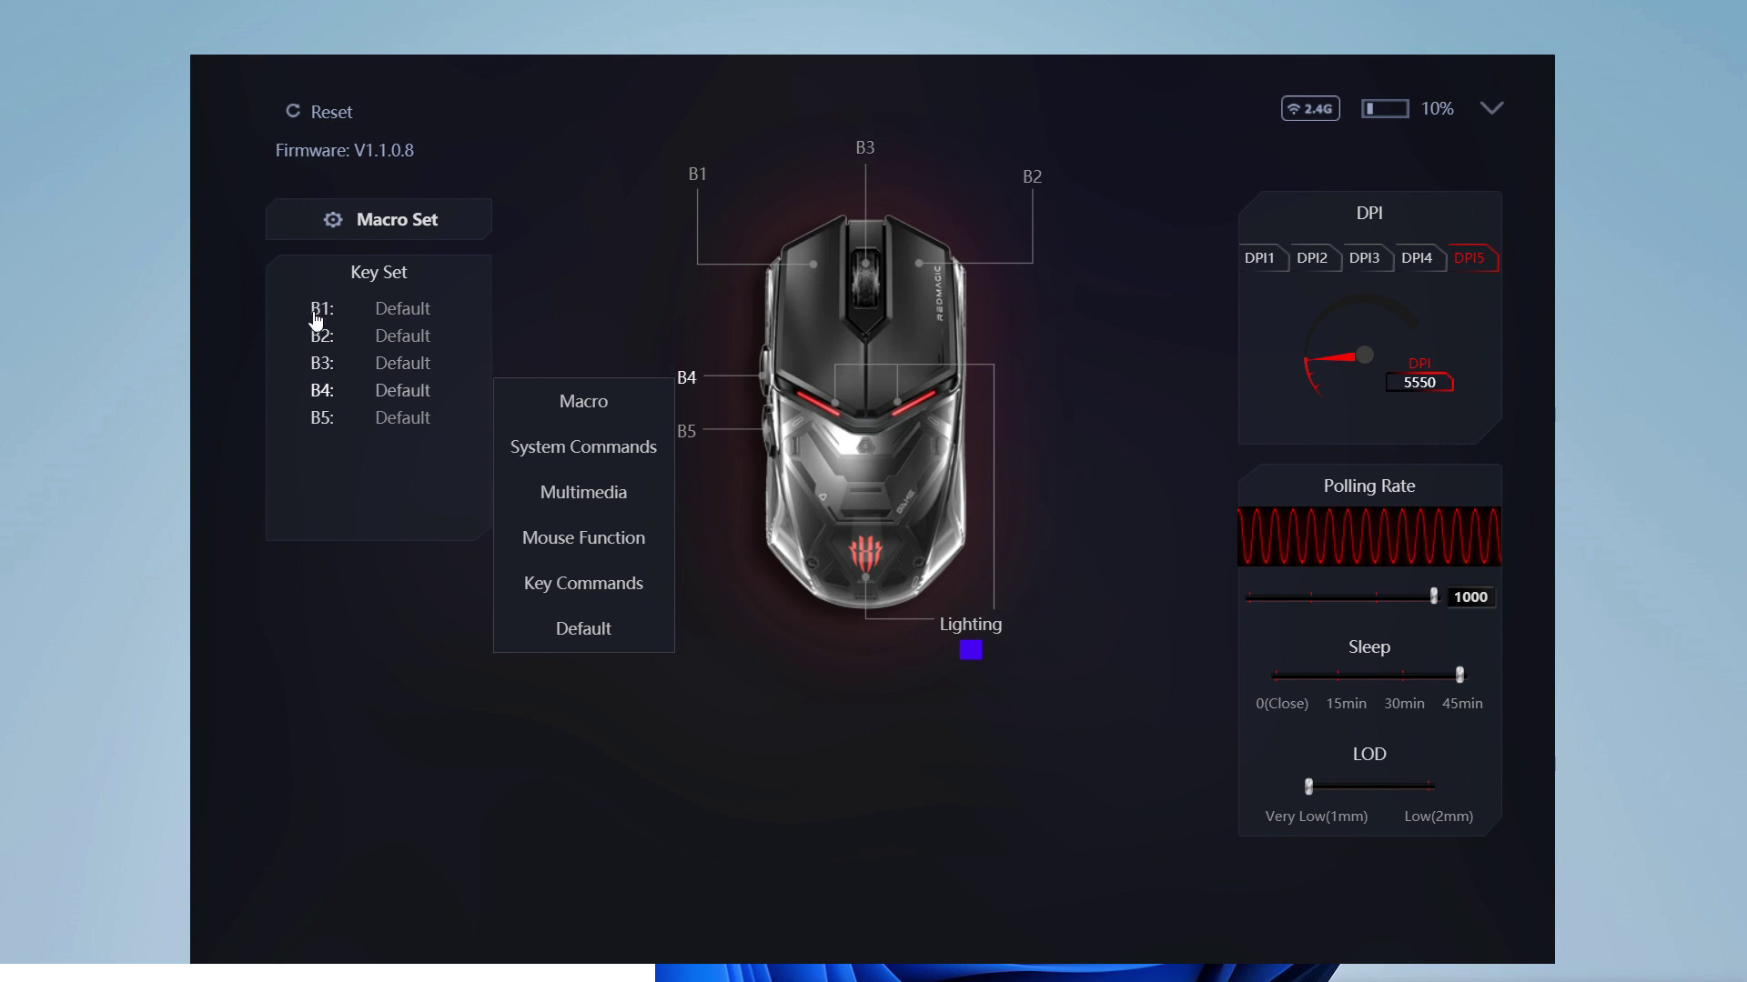
{"action": "key", "text": "Down"}
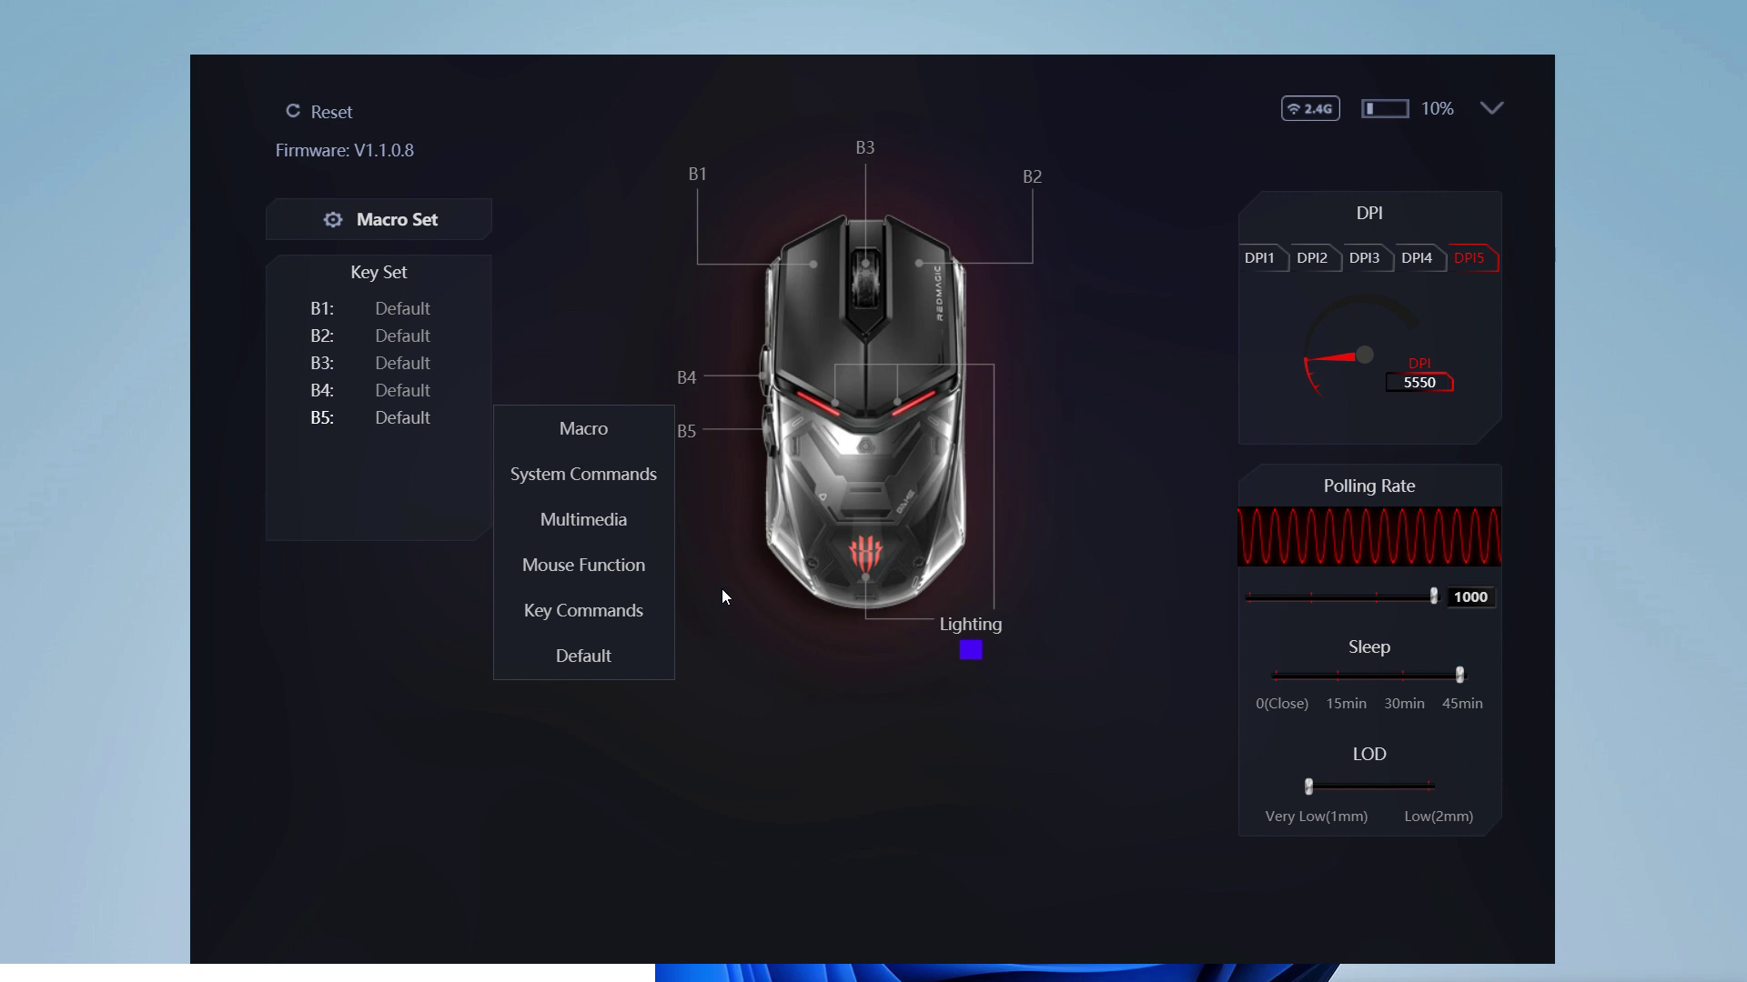
Change the GS001J lighting colour from purple to bright green (#6CFF00).
{"action": "left_click", "coordinate": [773, 534]}
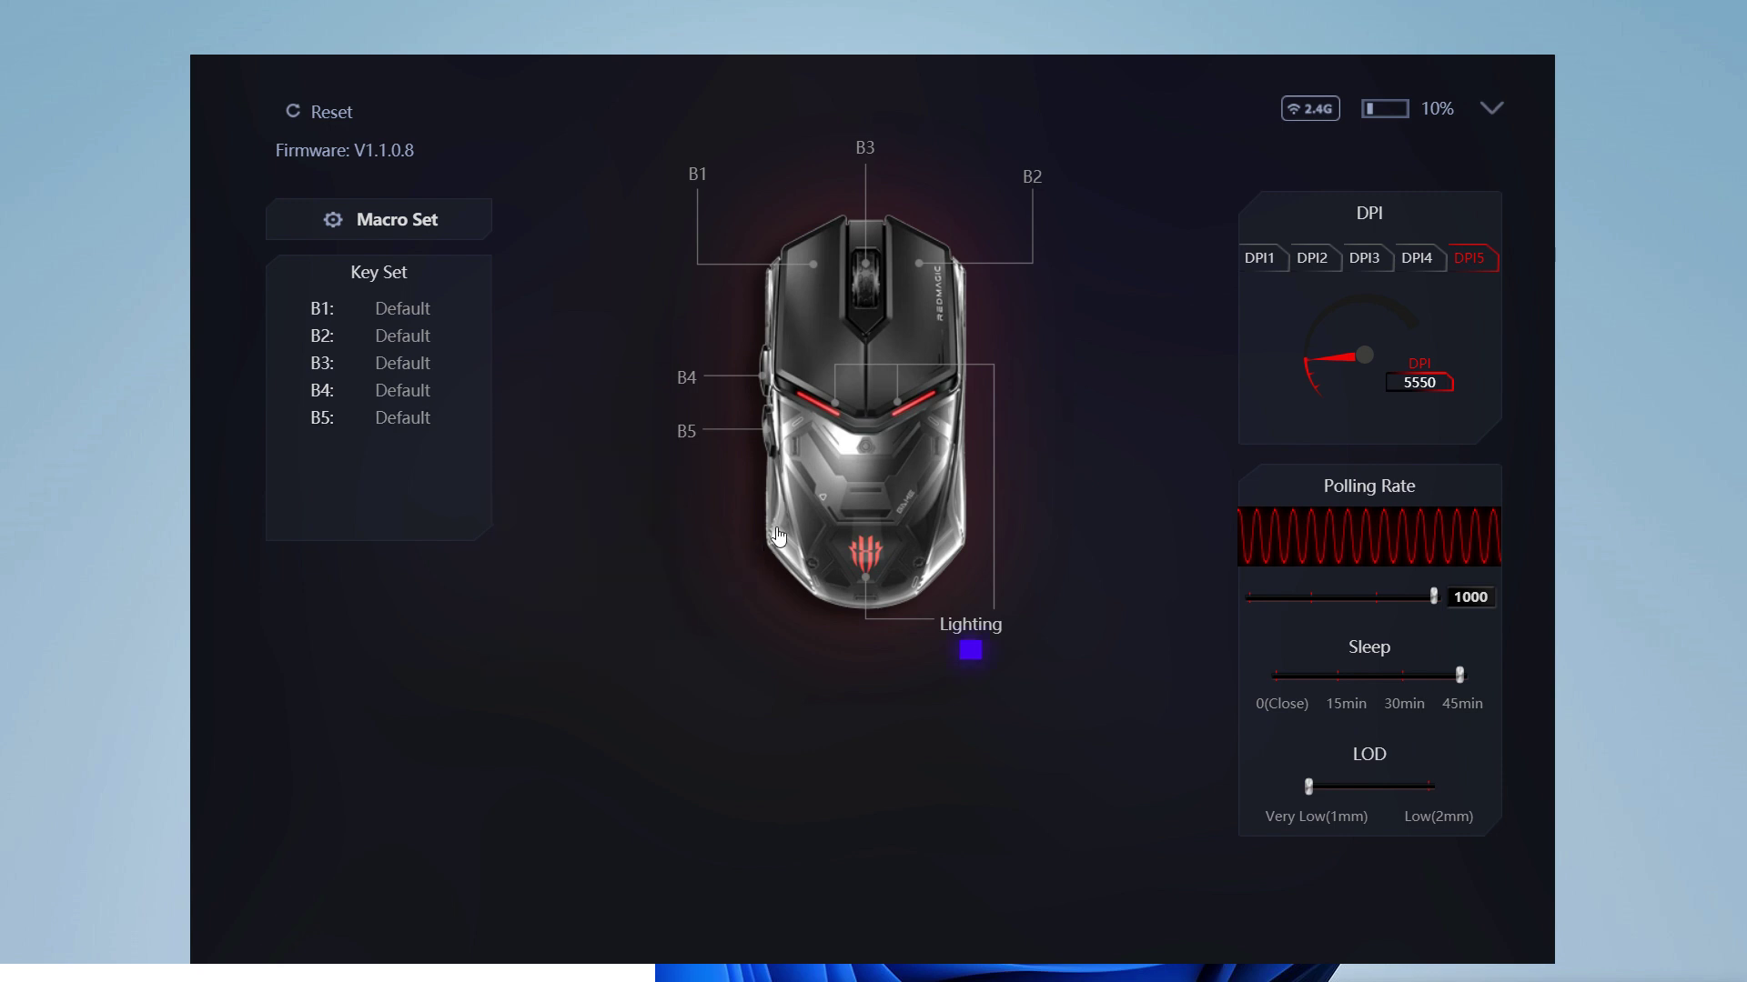
{"action": "left_click", "coordinate": [779, 533]}
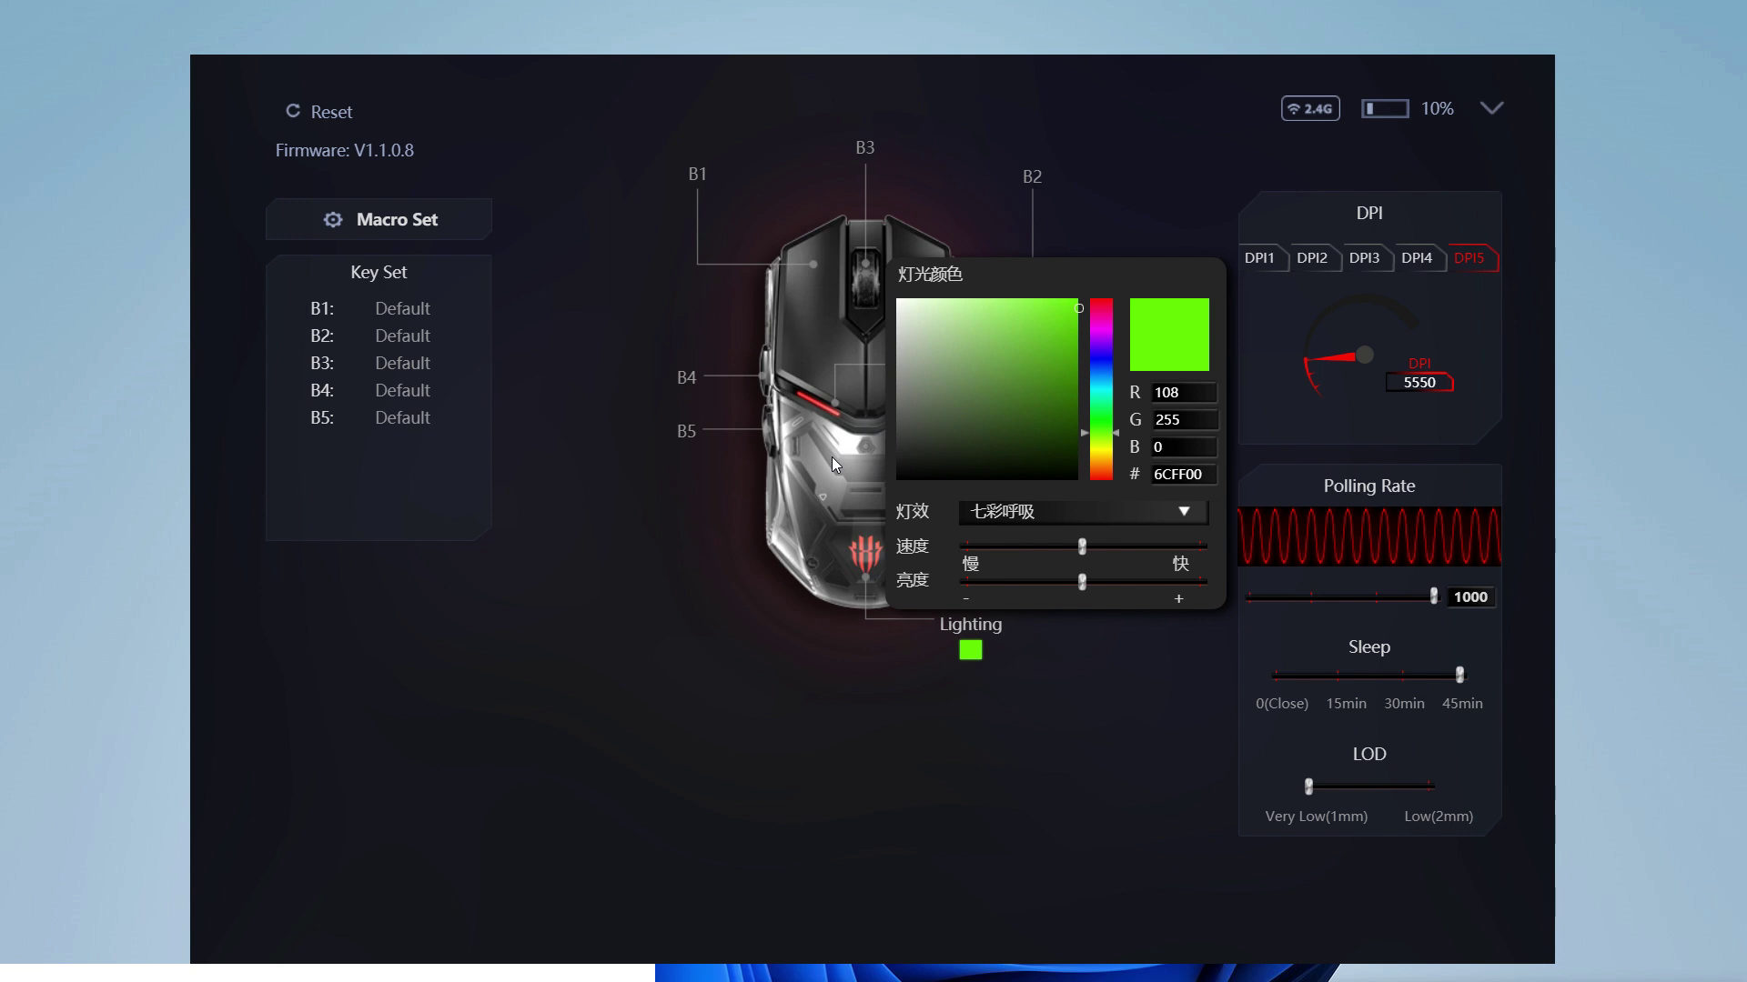
{"action": "left_click", "coordinate": [861, 589]}
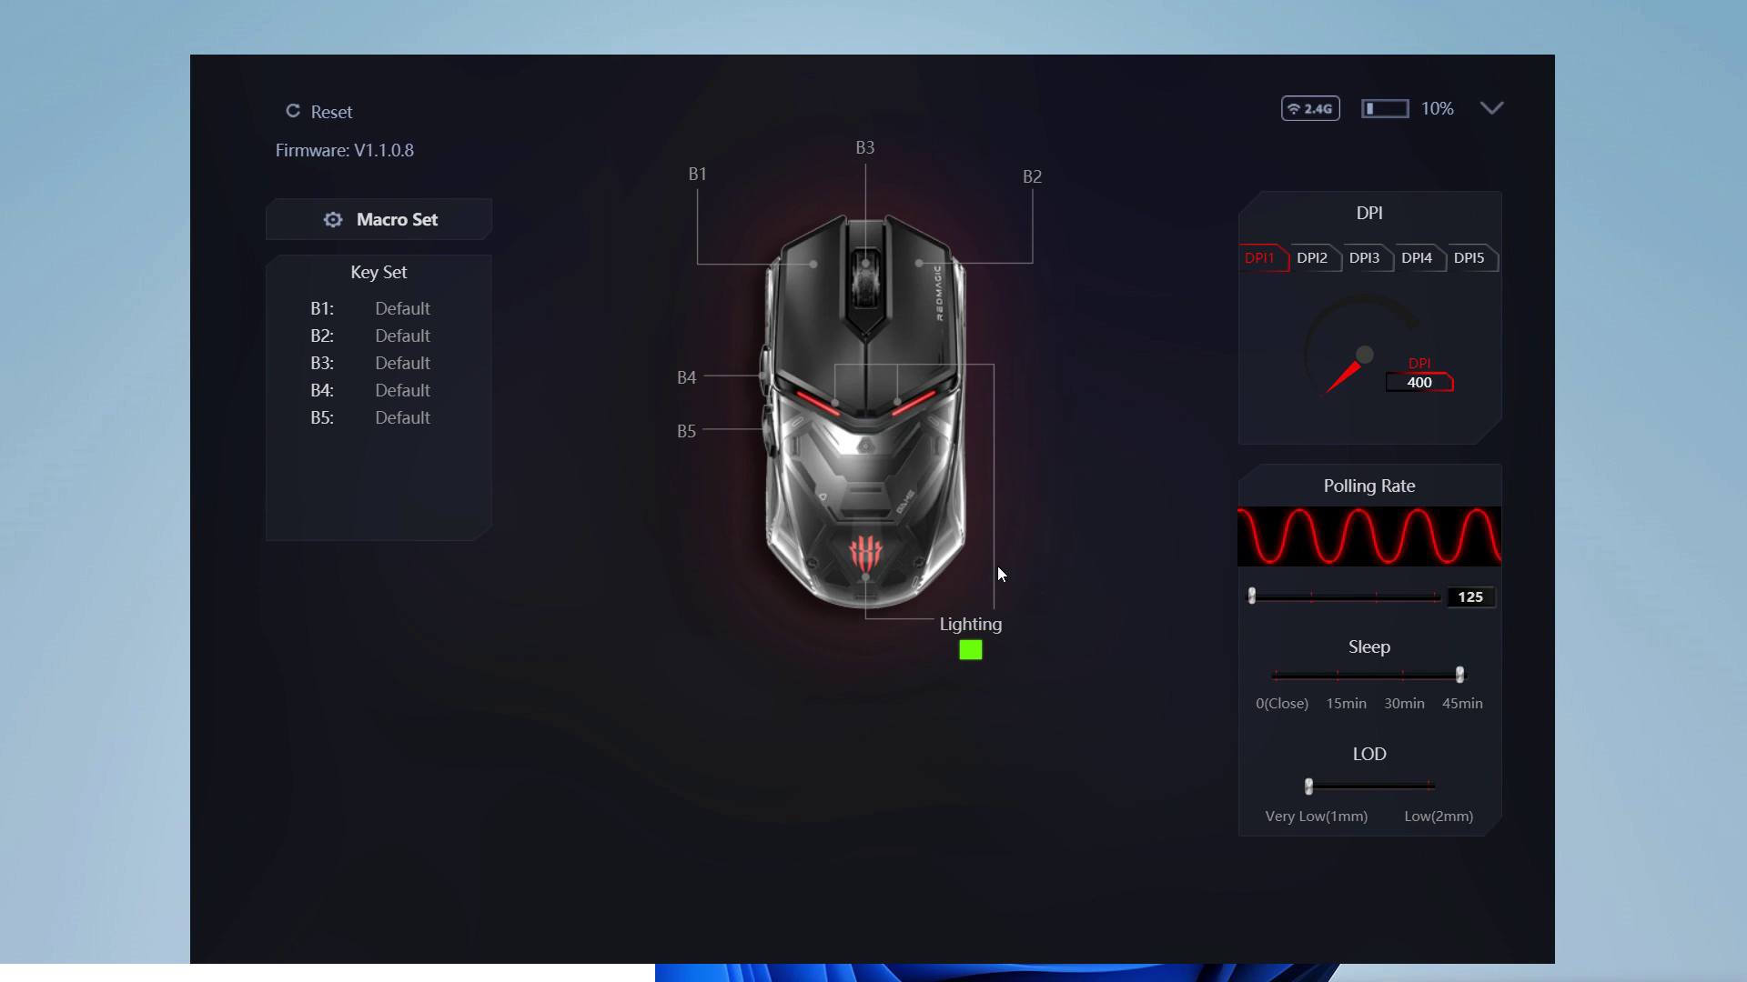
Check for a GS001J mouse firmware update, then return to the device list.
{"action": "left_click", "coordinate": [286, 123]}
{"action": "left_click", "coordinate": [1194, 99]}
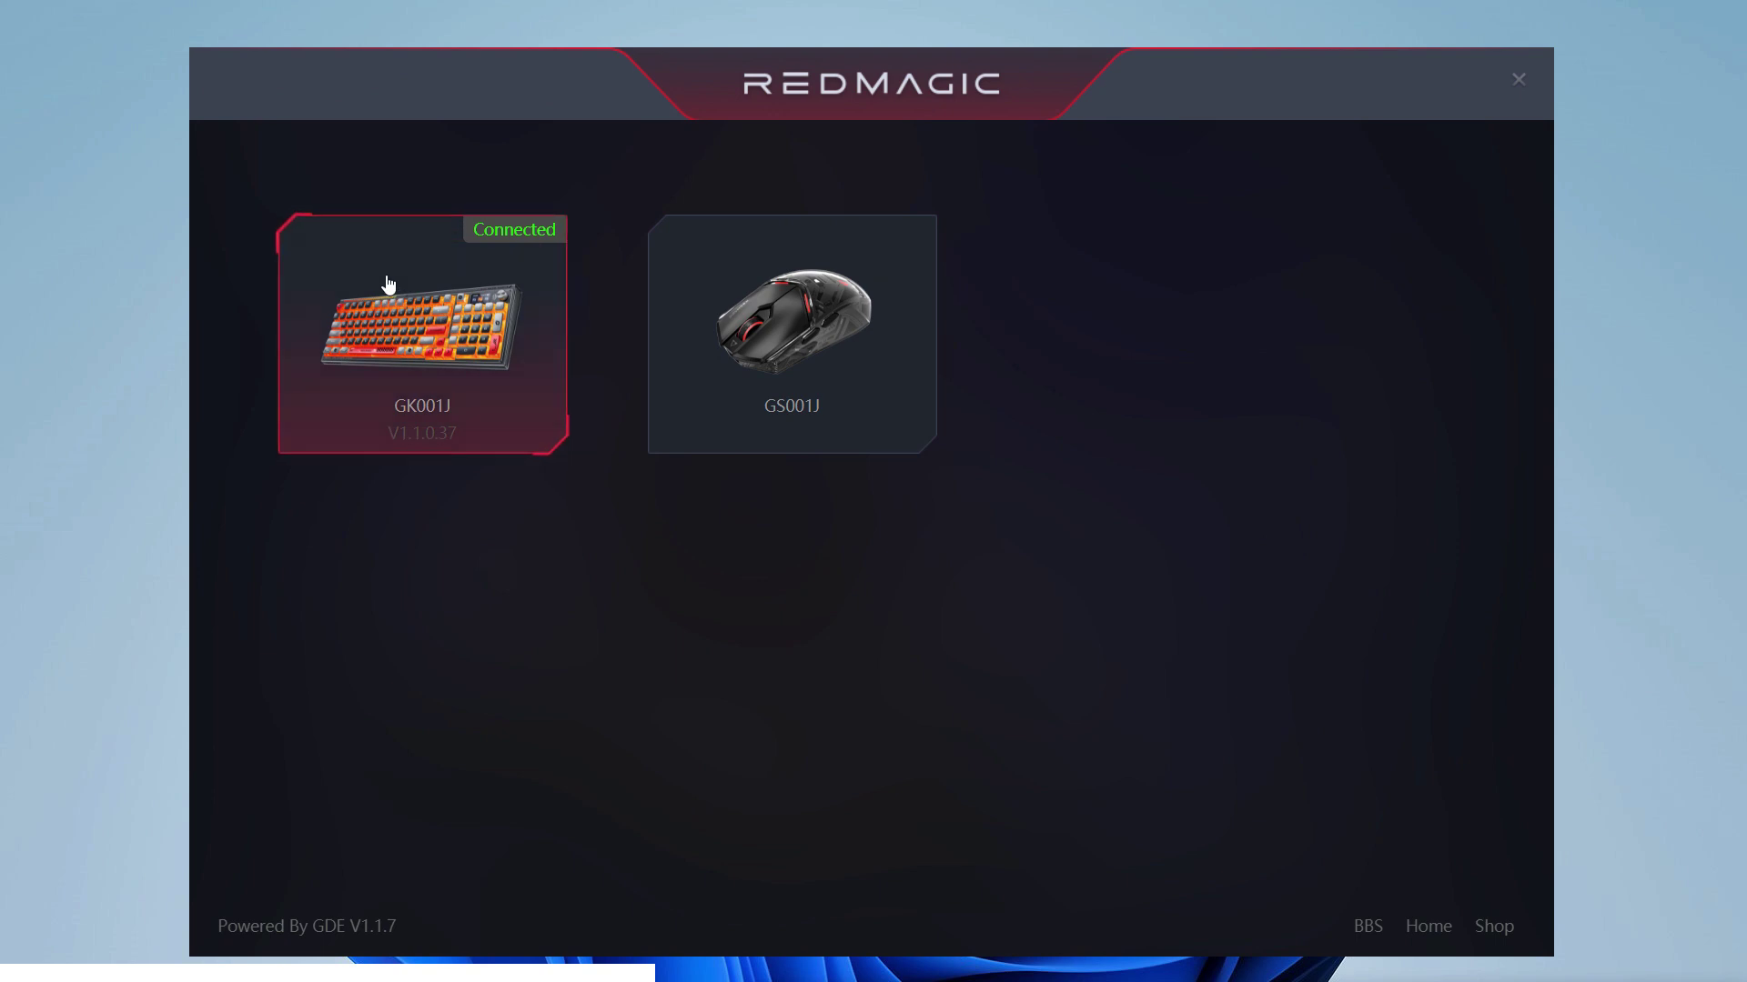
Open the GK001J keyboard settings, check its firmware, and review the energy-saving sleep settings.
{"action": "left_click", "coordinate": [388, 284]}
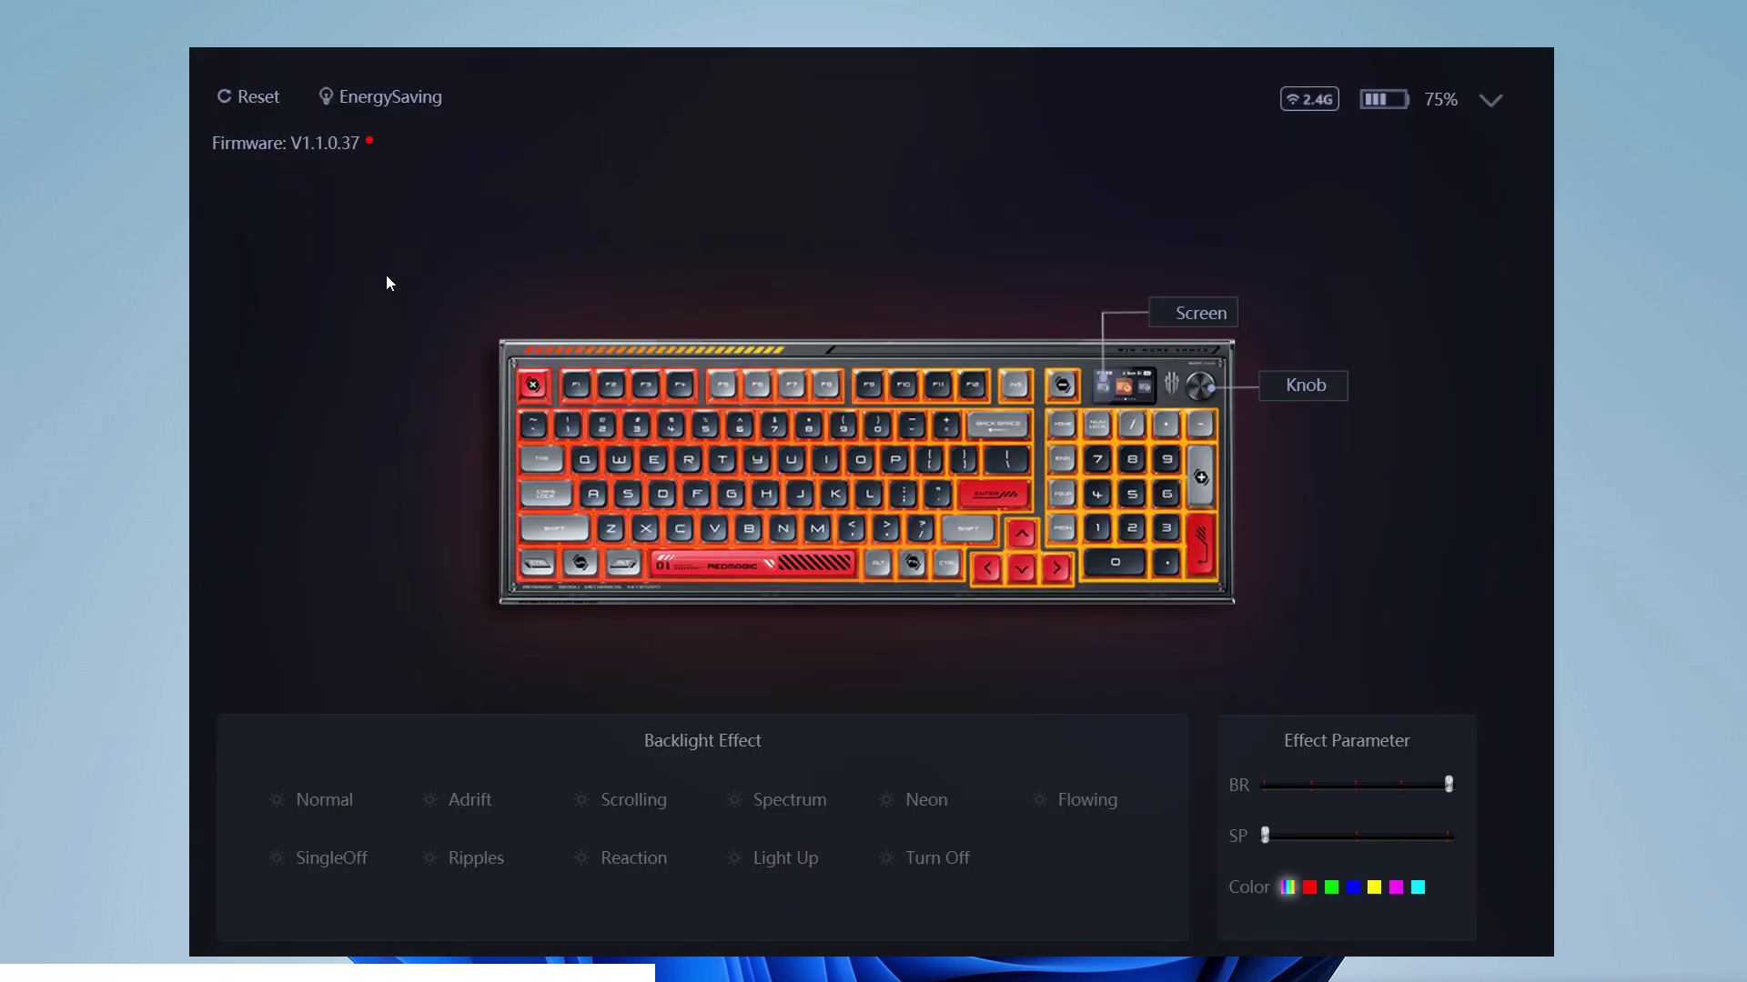
{"action": "left_click", "coordinate": [272, 116]}
{"action": "left_click", "coordinate": [302, 93]}
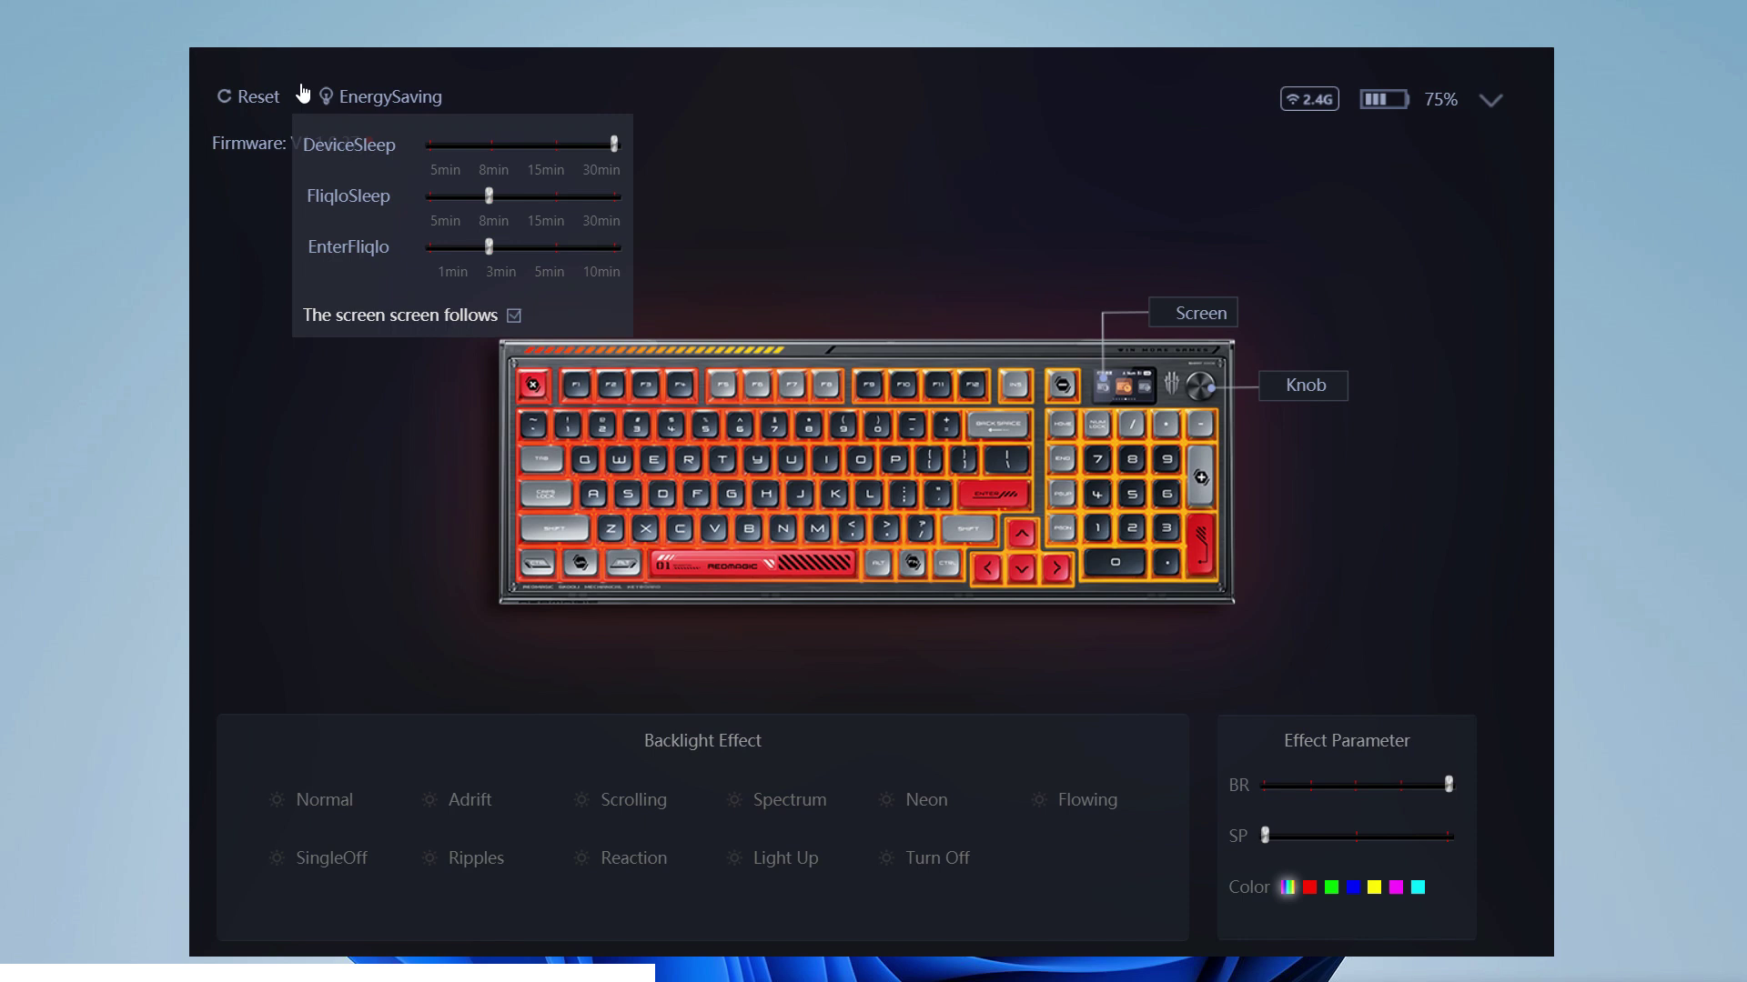
{"action": "left_click", "coordinate": [194, 185]}
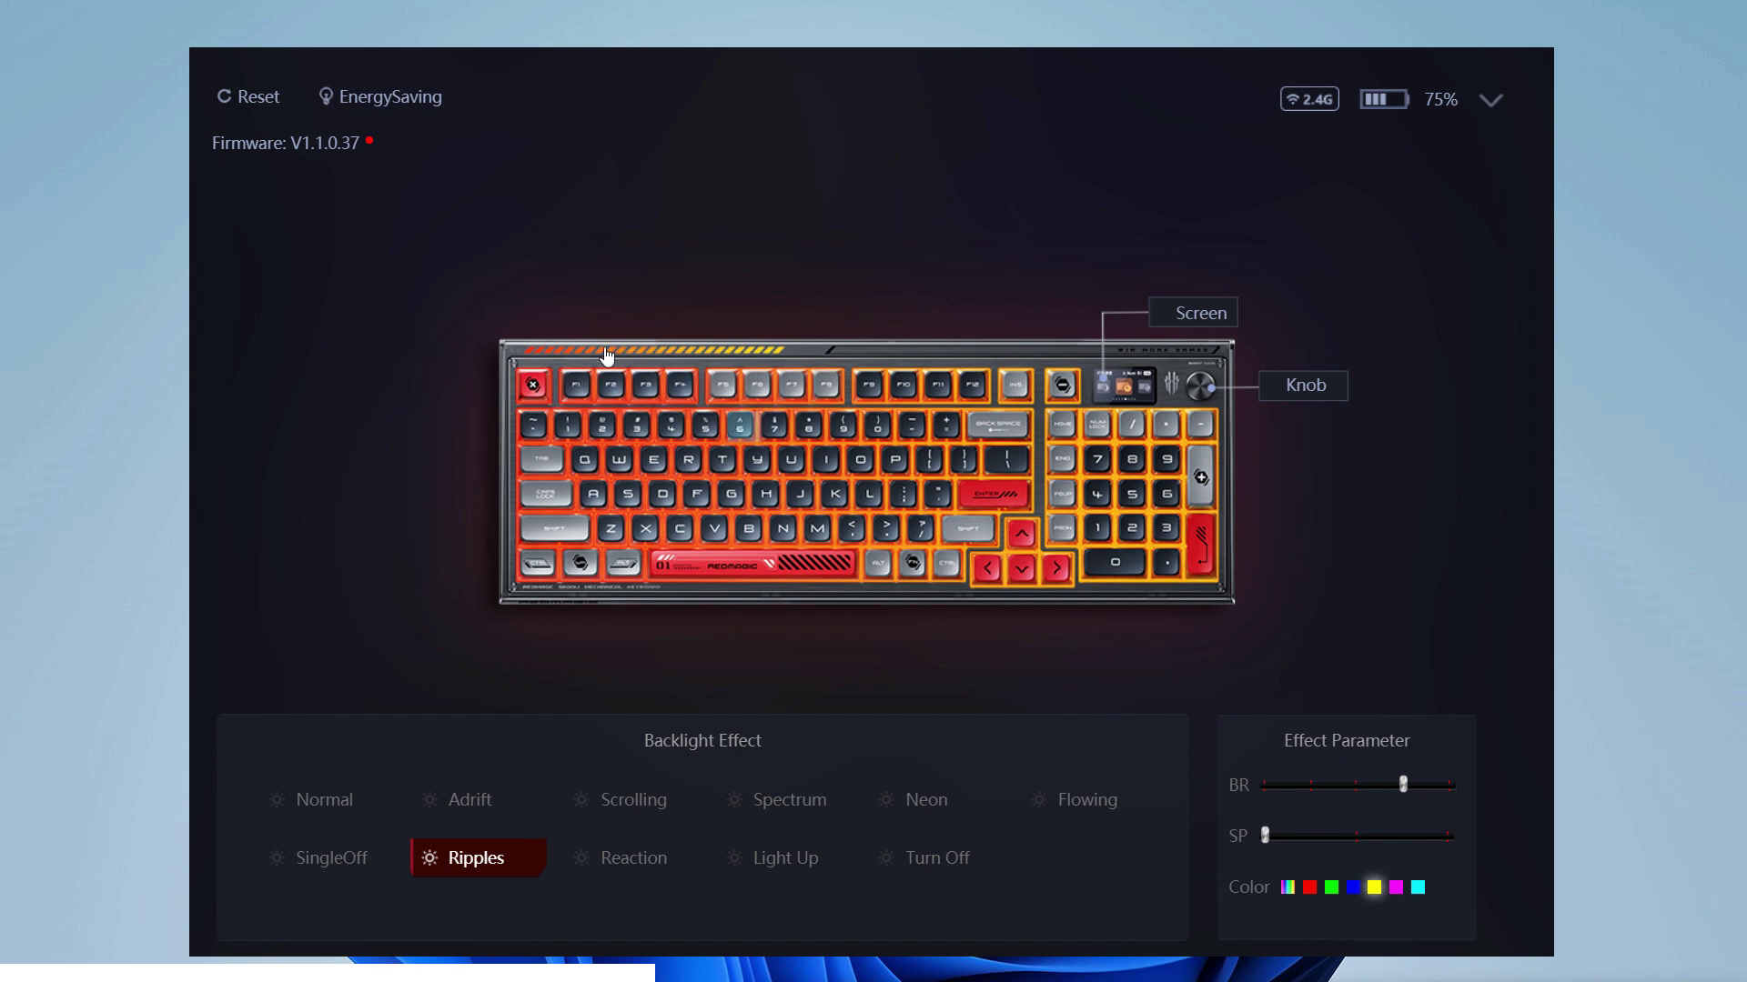
Browse a key's Multimedia, Macro and Mouse Function options, keeping it on Default.
{"action": "left_click", "coordinate": [532, 385]}
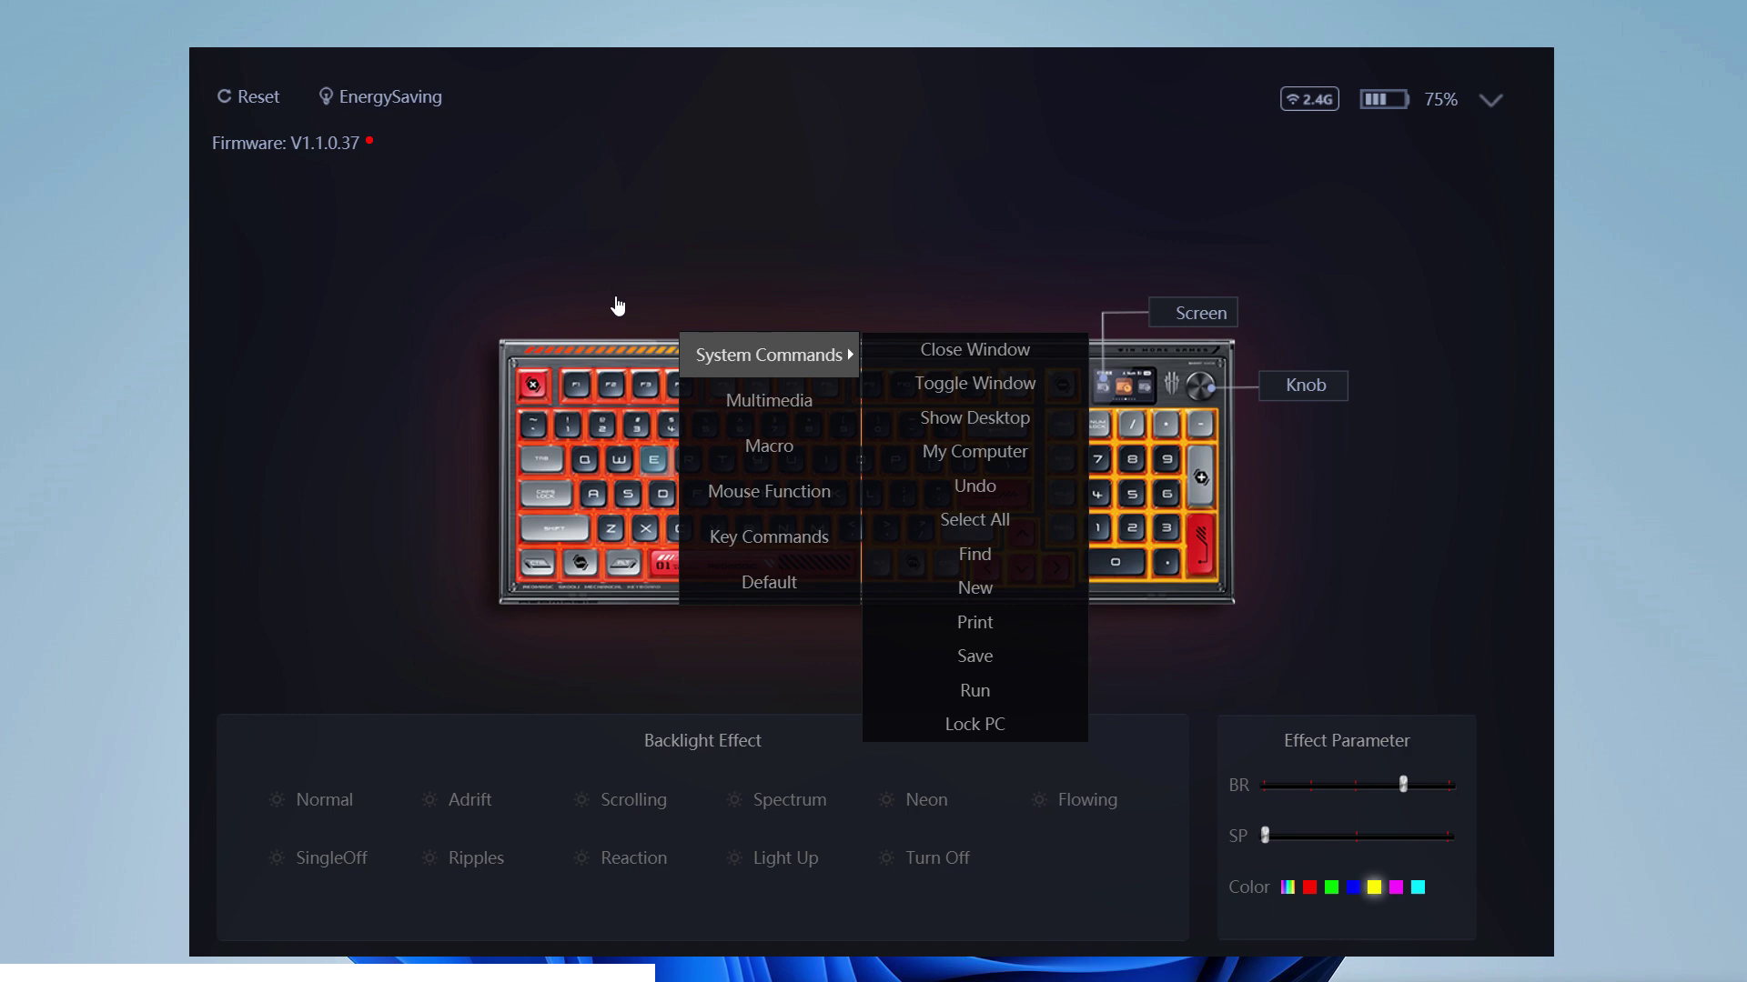
{"action": "key", "text": "Down"}
{"action": "key", "text": "Down"}
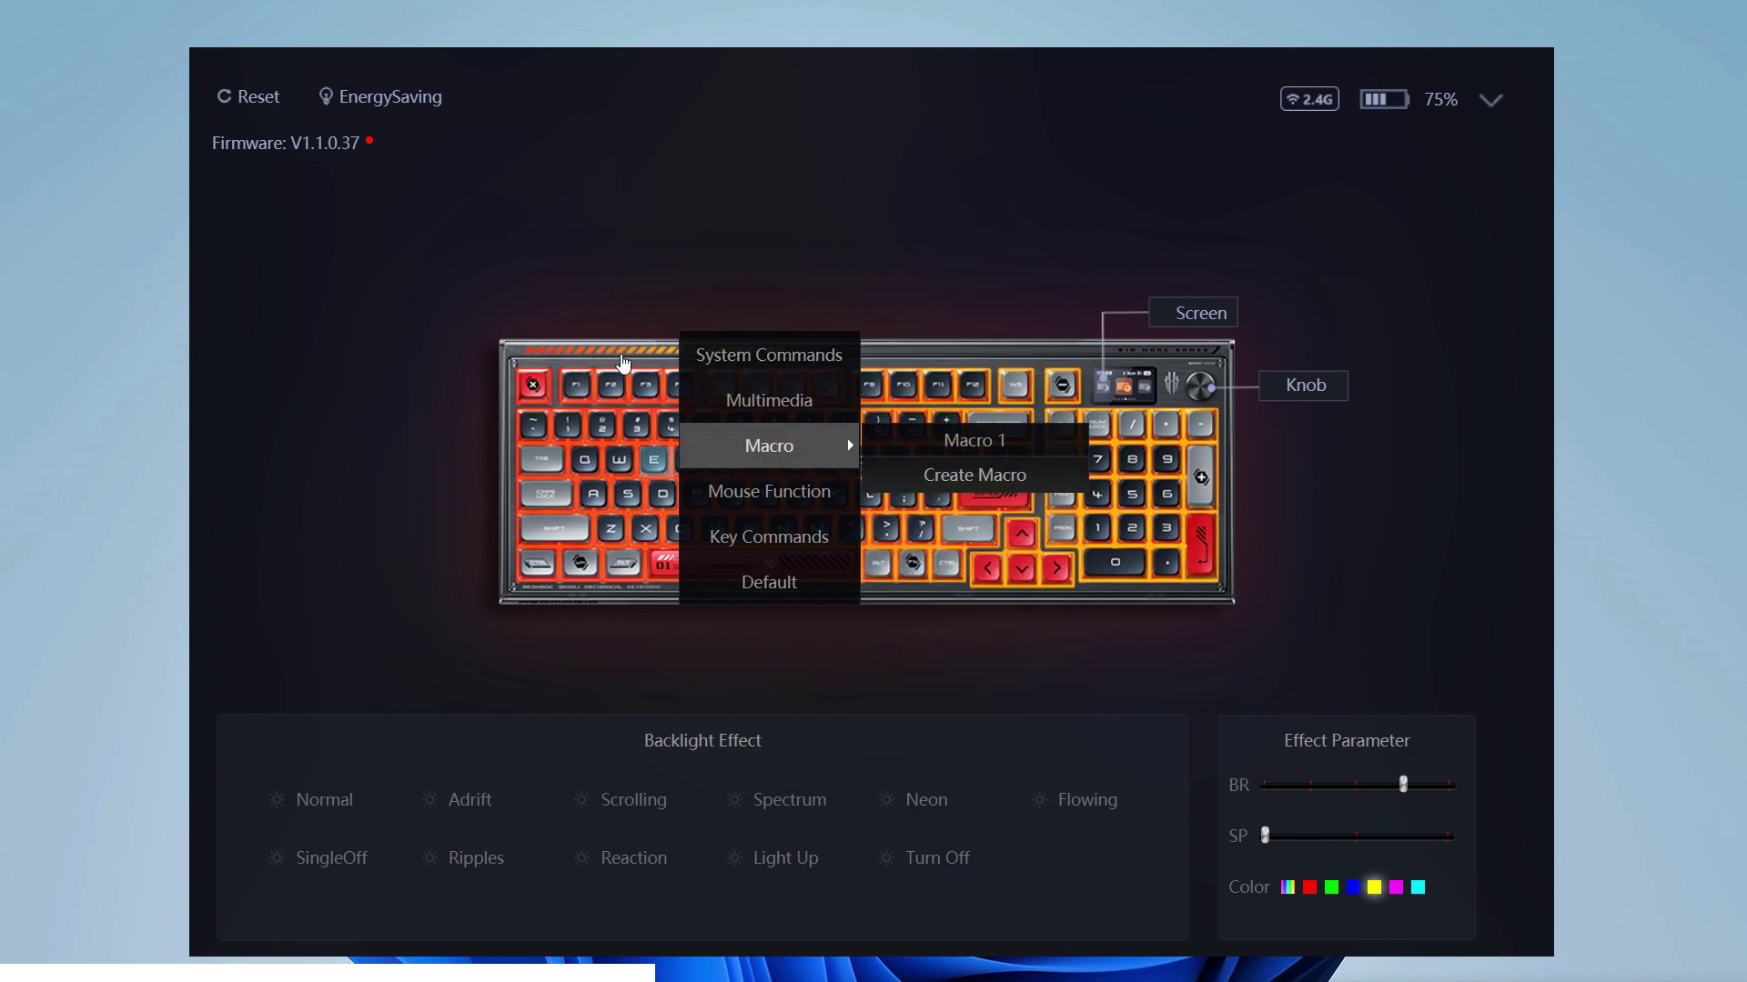
{"action": "key", "text": "Down"}
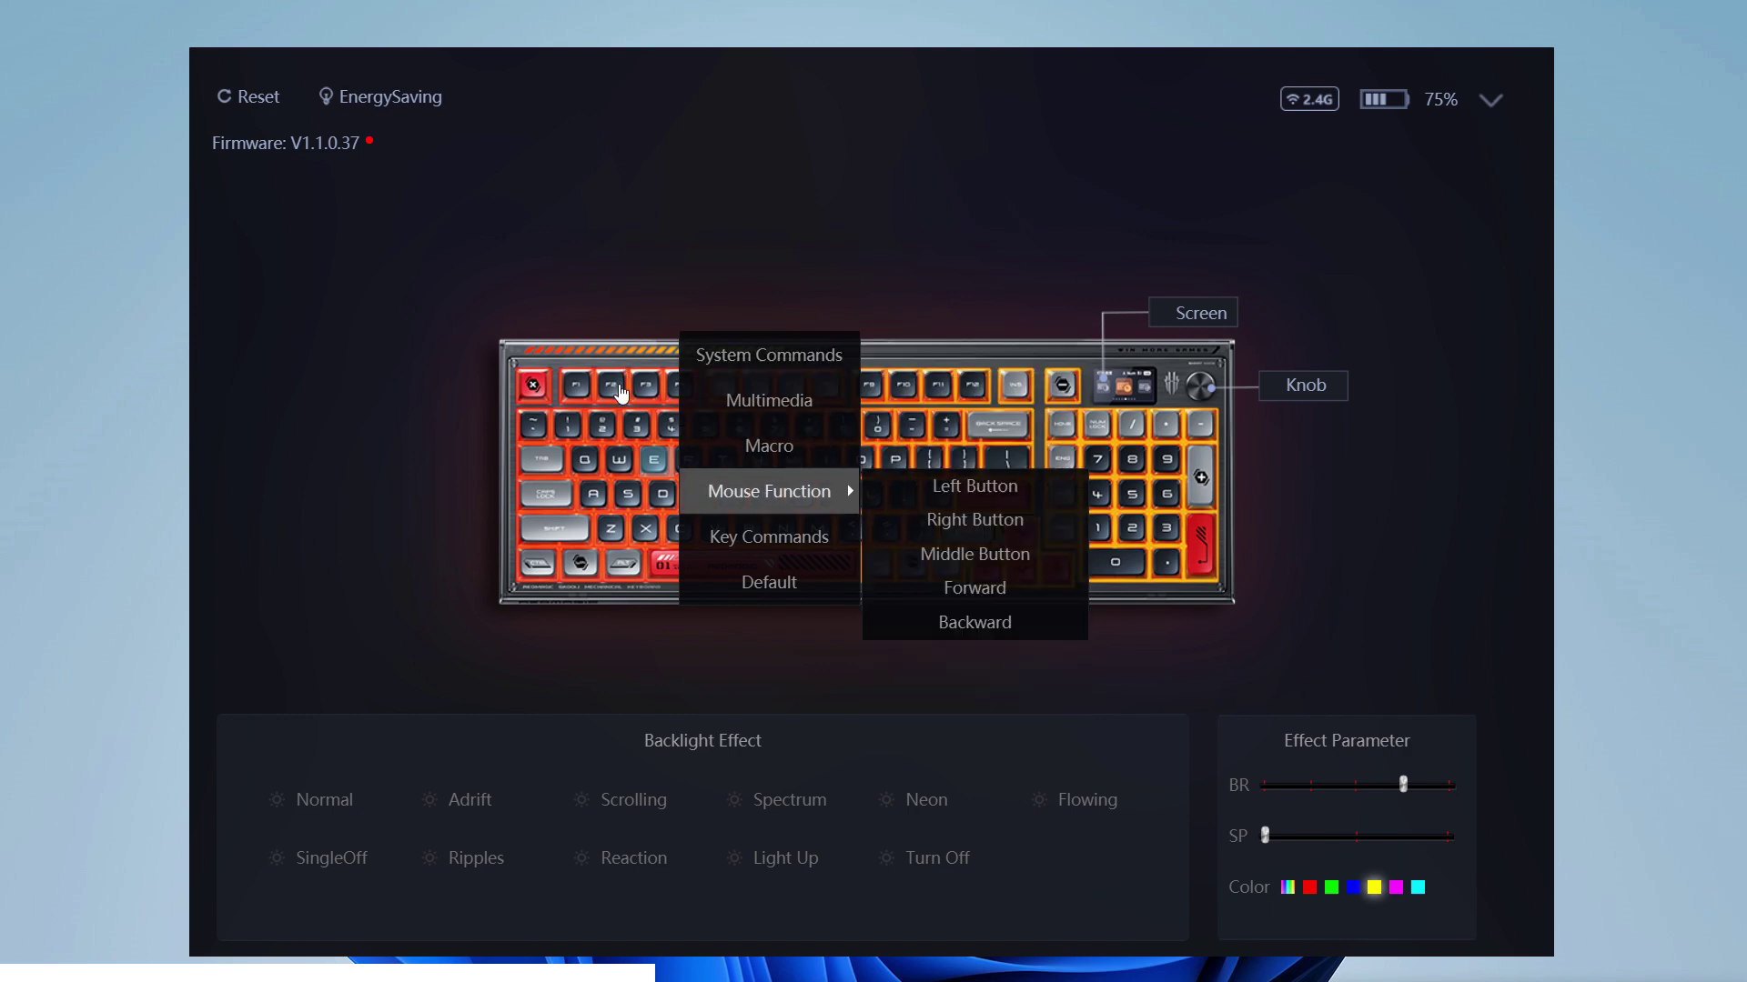
{"action": "key", "text": "Down"}
{"action": "key", "text": "Down"}
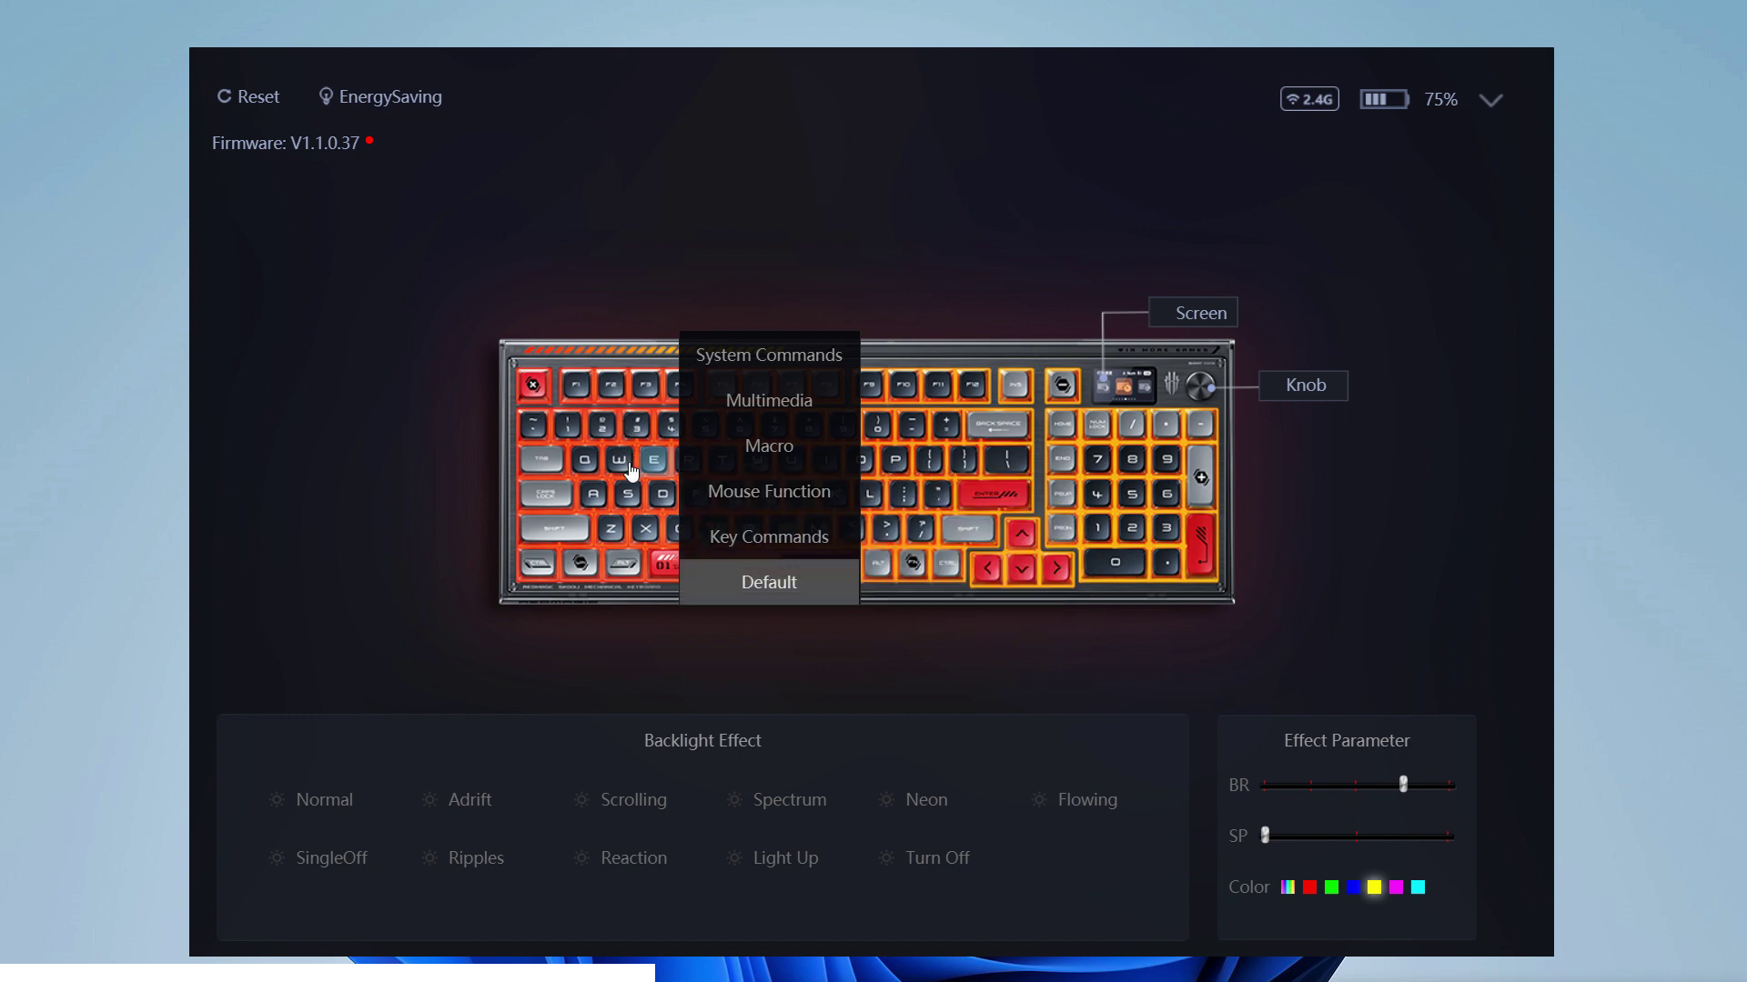
{"action": "key", "text": "Return"}
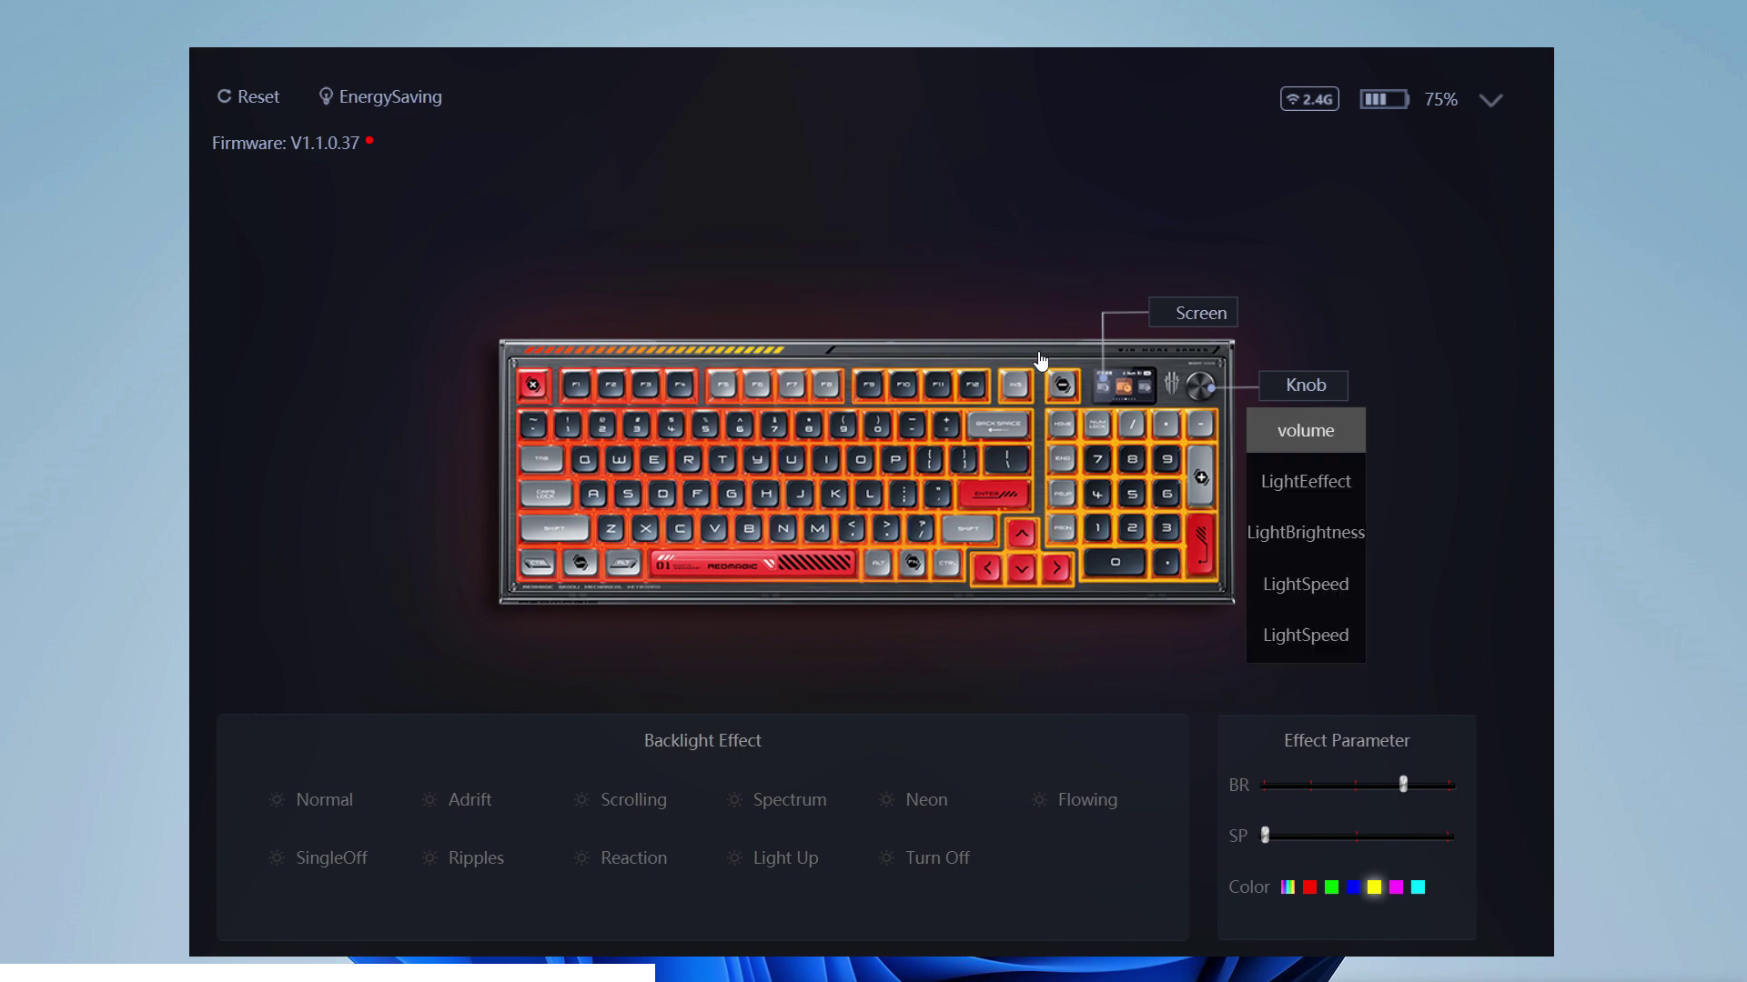
Browse the knob's LightEeffect and LightBrightness functions, then a key's function categories.
{"action": "key", "text": "Down"}
{"action": "key", "text": "Down"}
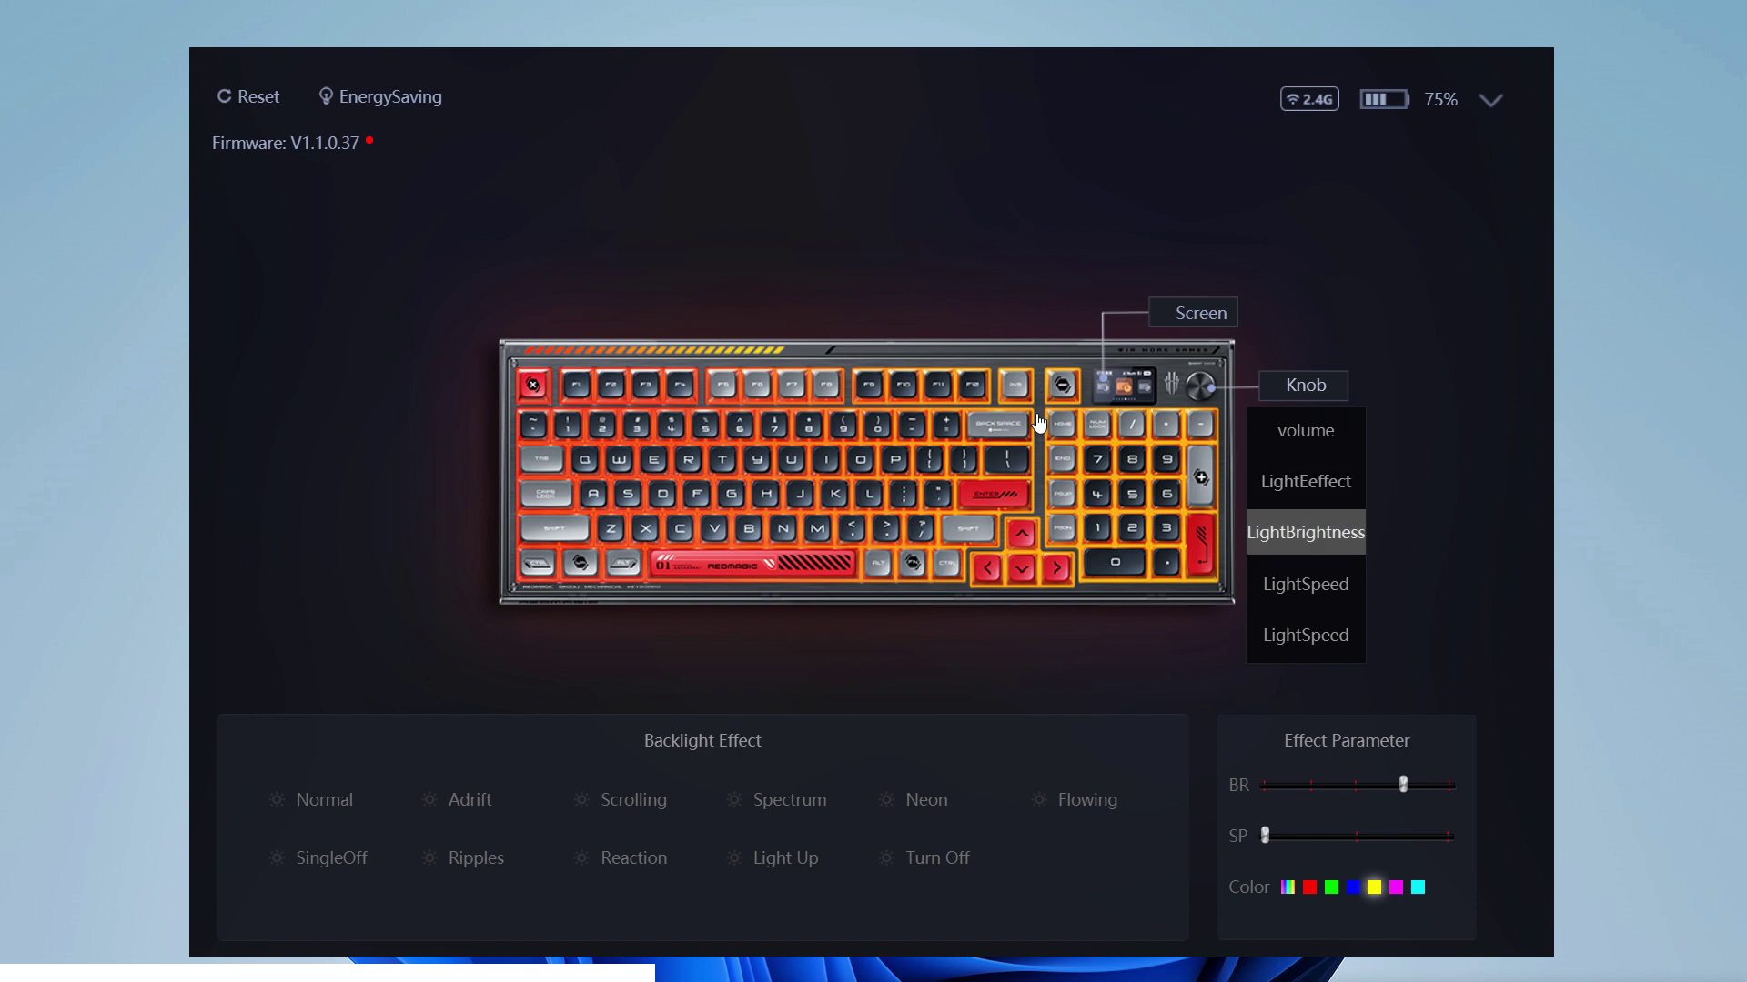
{"action": "key", "text": "Down"}
{"action": "key", "text": "Down"}
{"action": "key", "text": "Down"}
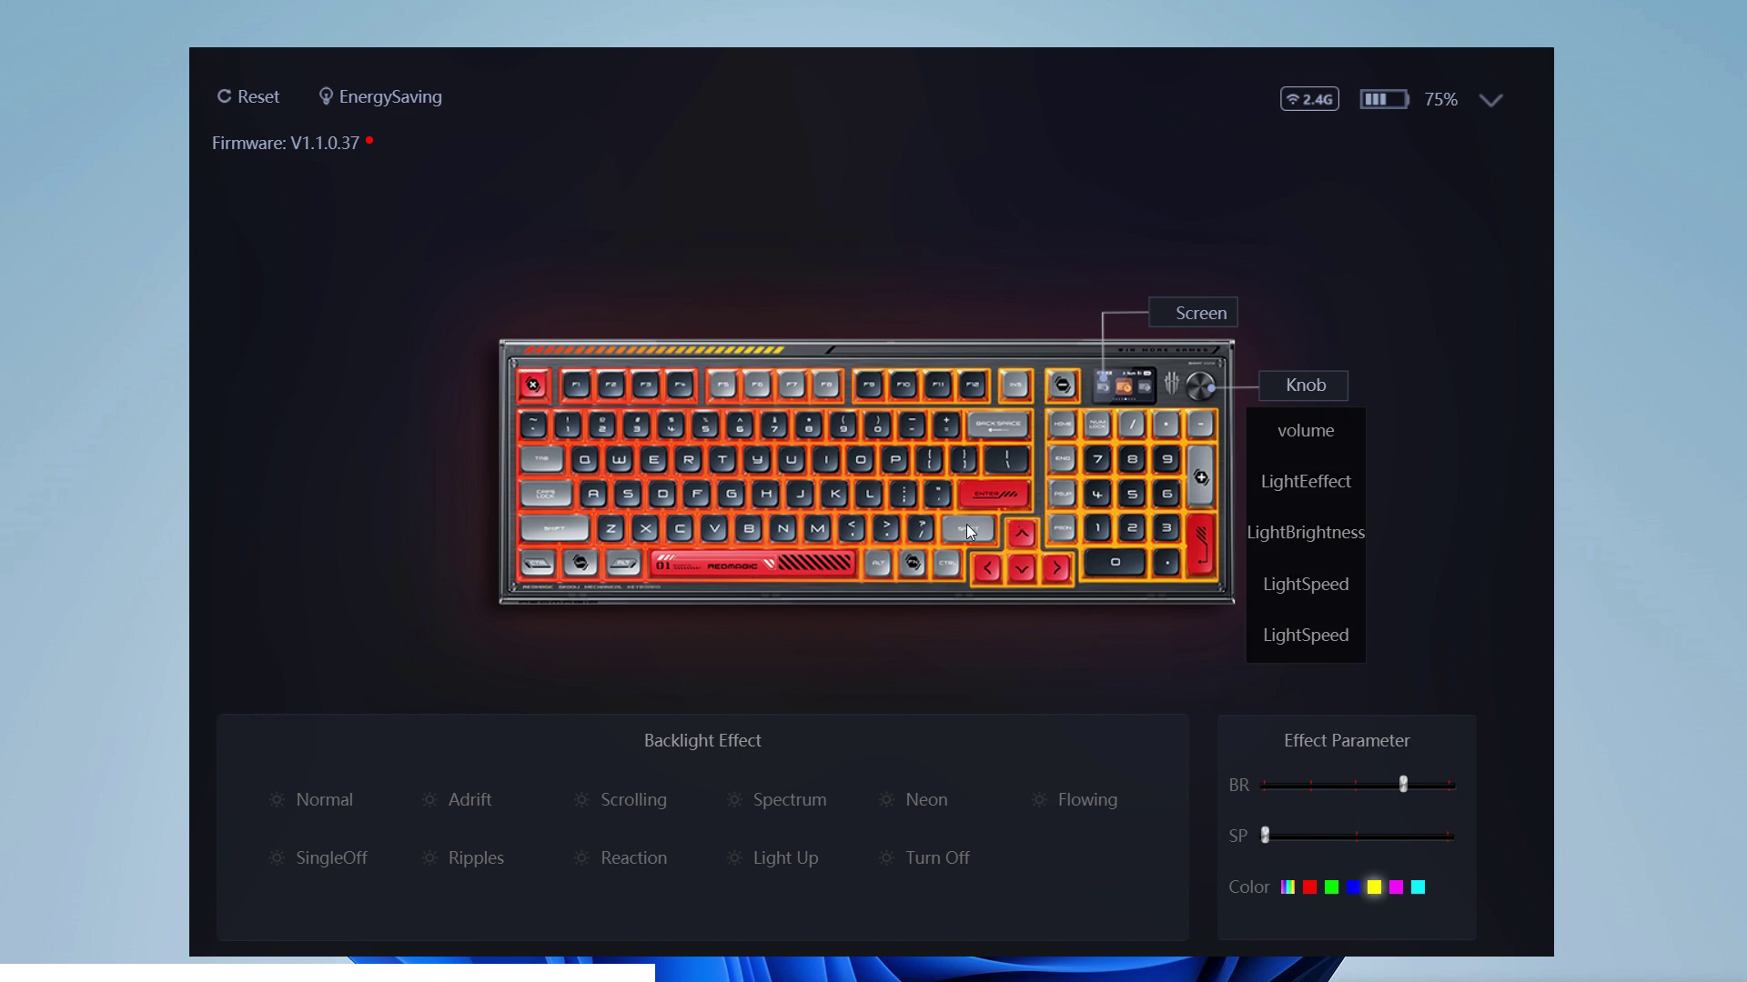
{"action": "key", "text": "KP_0"}
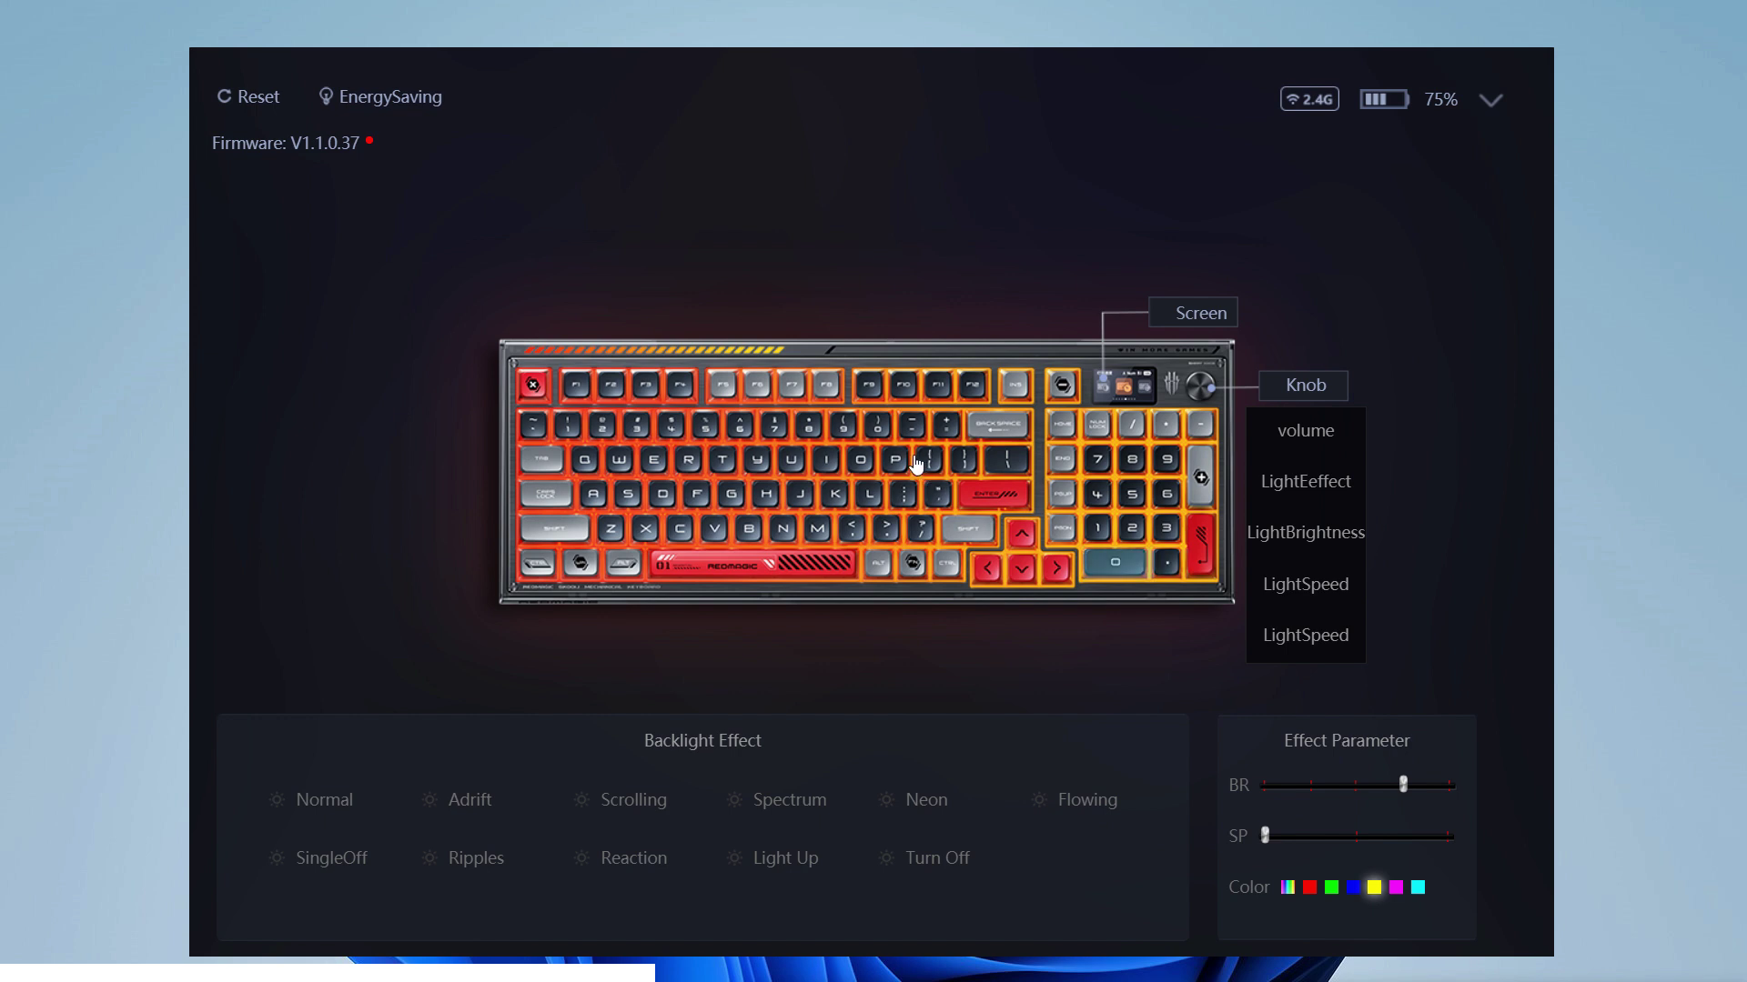
{"action": "left_click", "coordinate": [907, 464]}
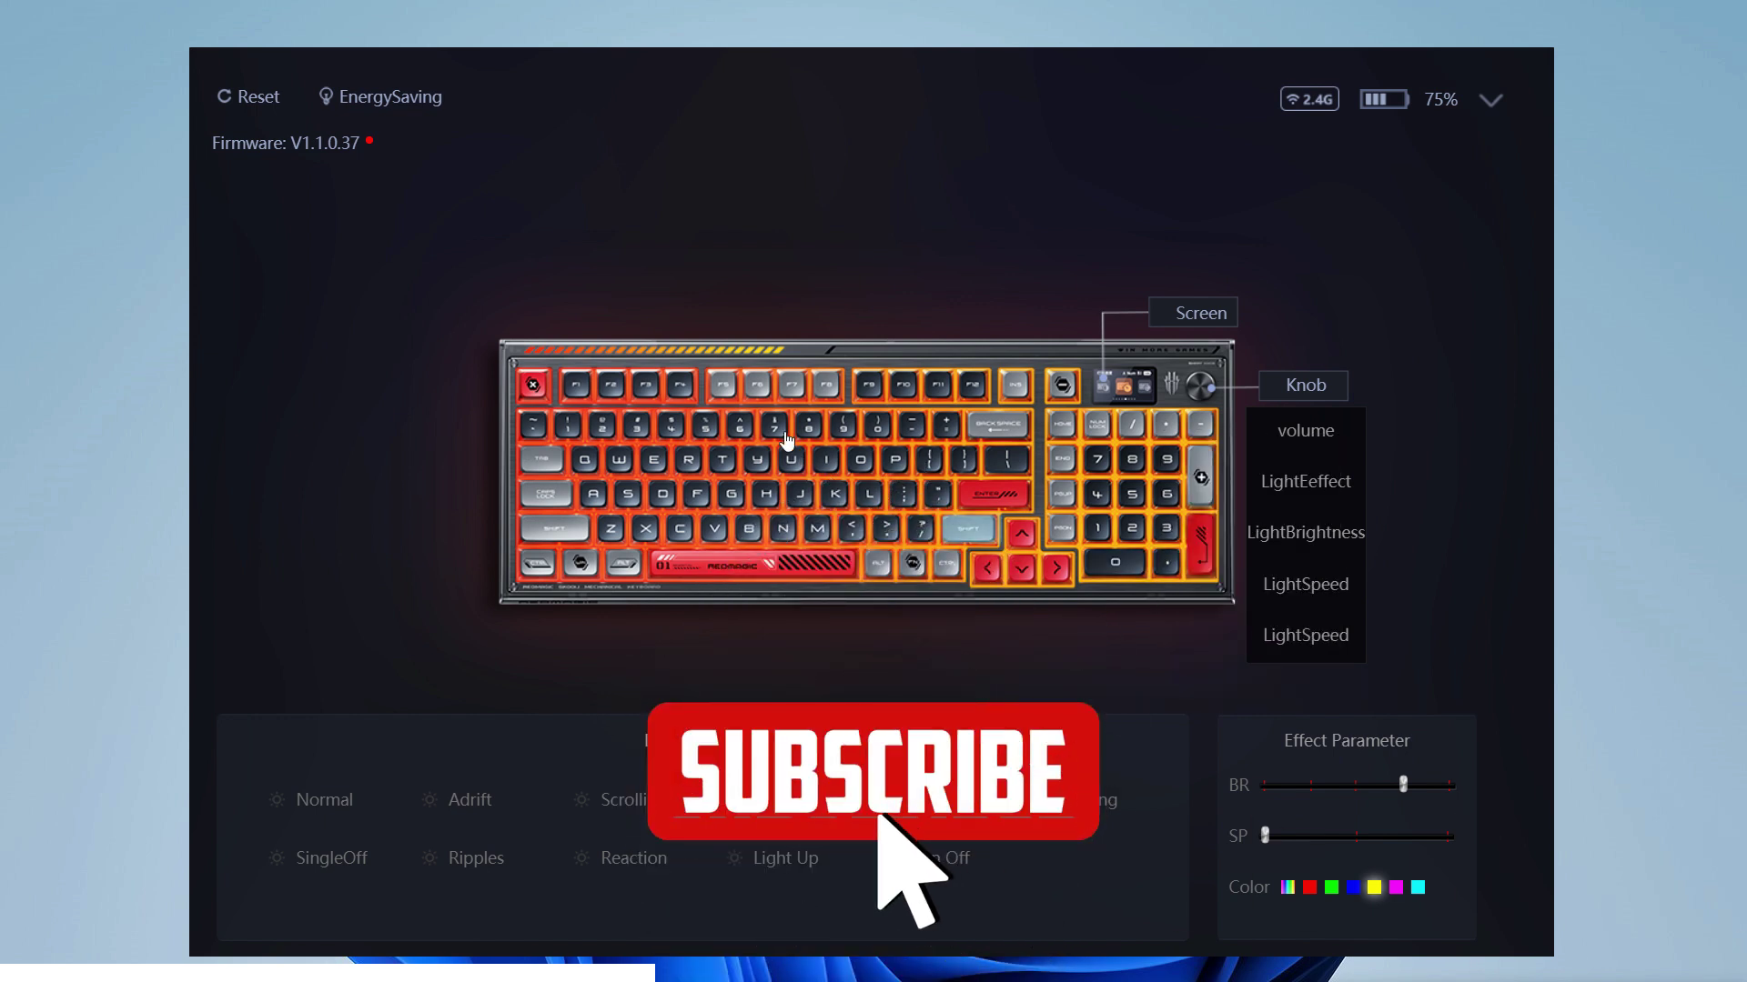
{"action": "left_click", "coordinate": [906, 455]}
{"action": "key", "text": "Down"}
{"action": "key", "text": "Down"}
{"action": "key", "text": "Down"}
{"action": "key", "text": "Down"}
{"action": "key", "text": "Down"}
{"action": "key", "text": "Down"}
{"action": "key", "text": "Up"}
{"action": "key", "text": "Up"}
{"action": "key", "text": "Up"}
{"action": "key", "text": "Up"}
{"action": "key", "text": "Up"}
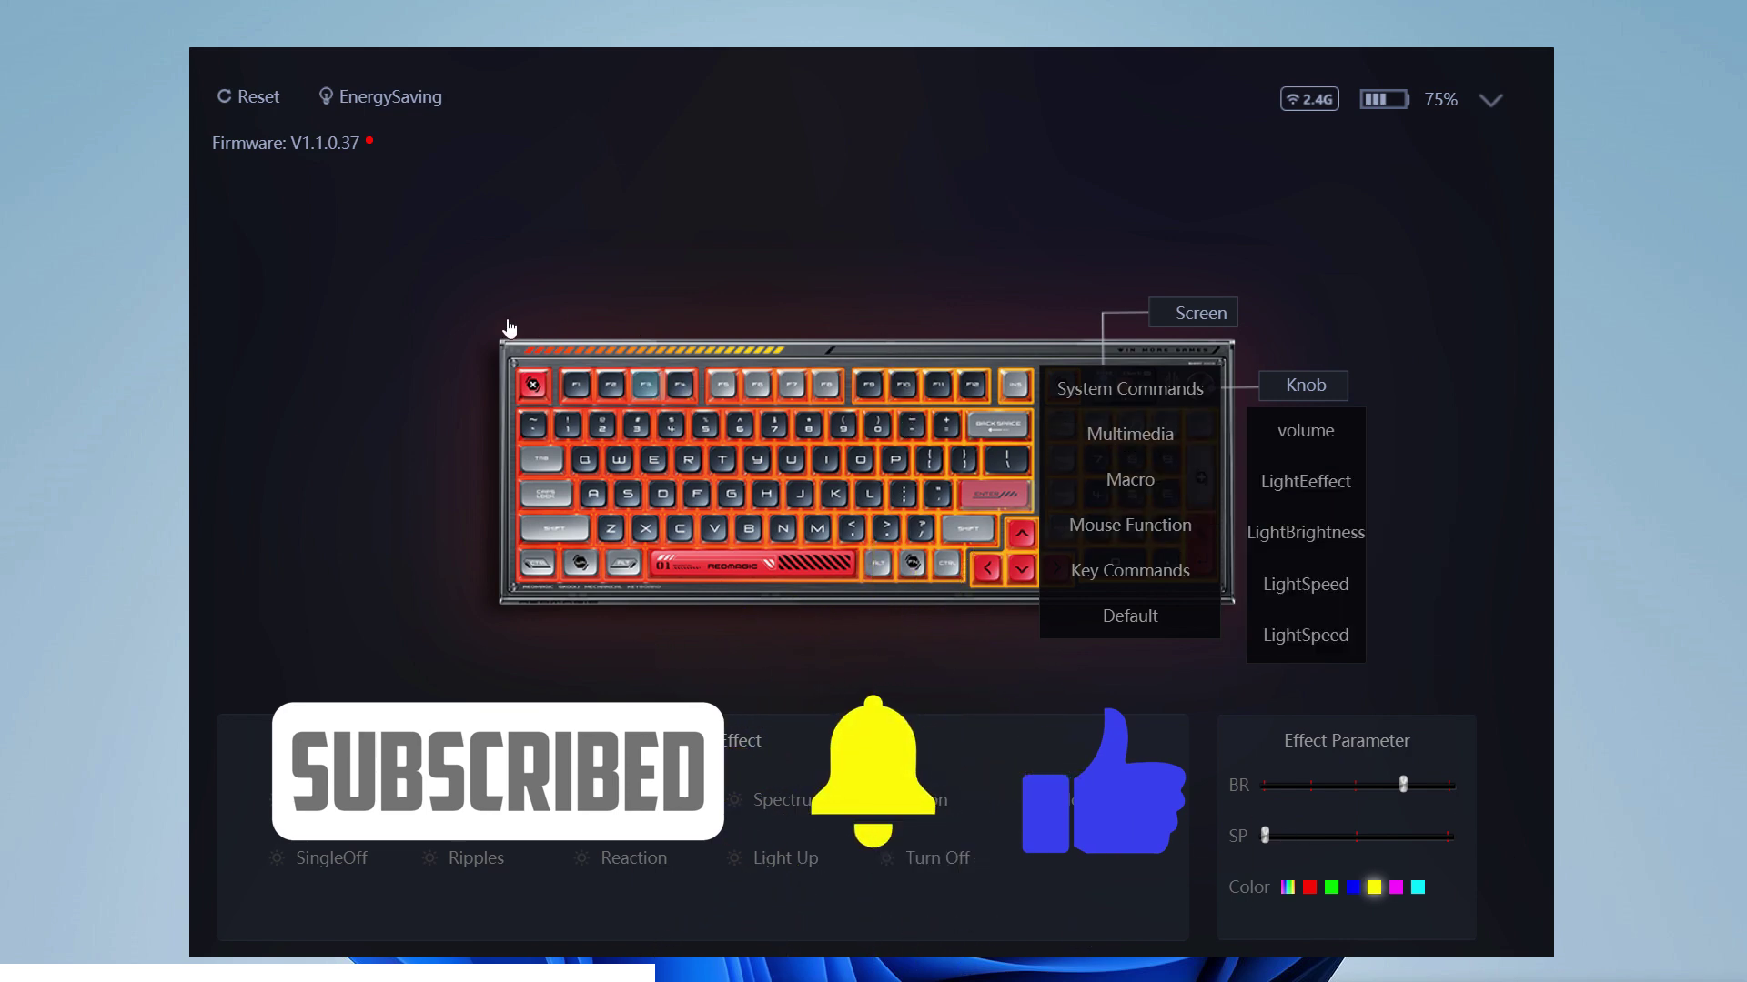
Show a top-row key's function options, browsing System Commands and Multimedia.
{"action": "left_click", "coordinate": [467, 320]}
{"action": "key", "text": "Down"}
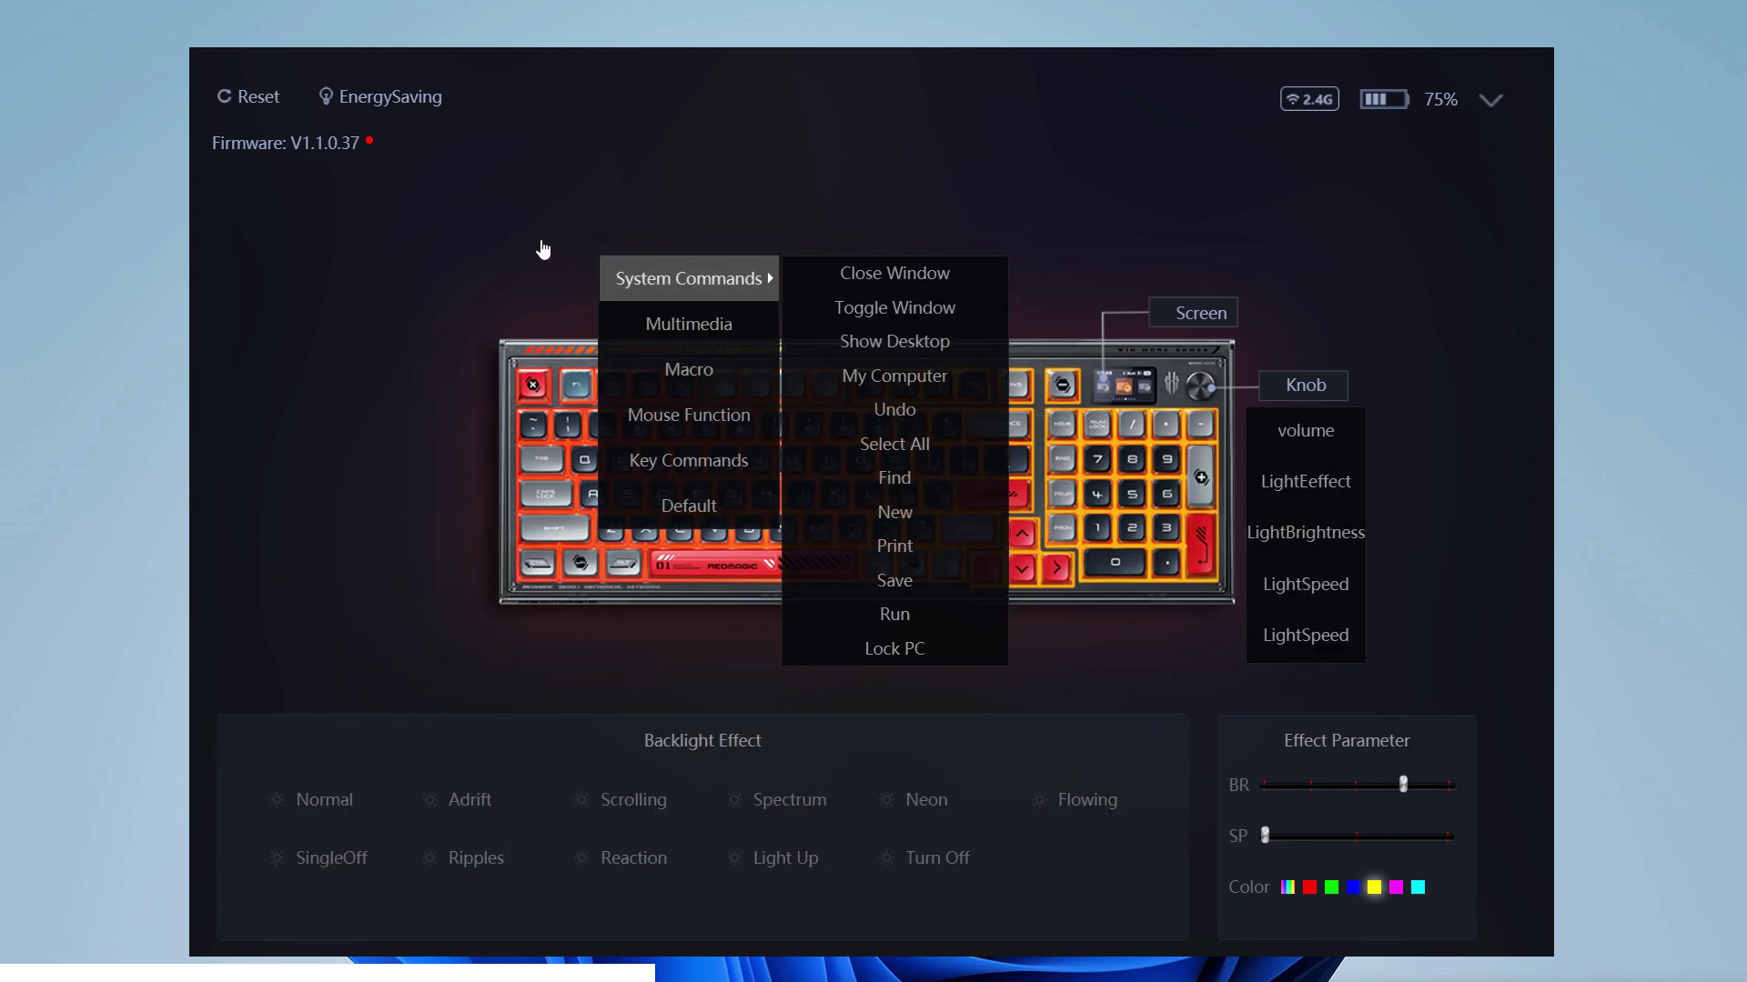
{"action": "key", "text": "Down"}
{"action": "key", "text": "Up"}
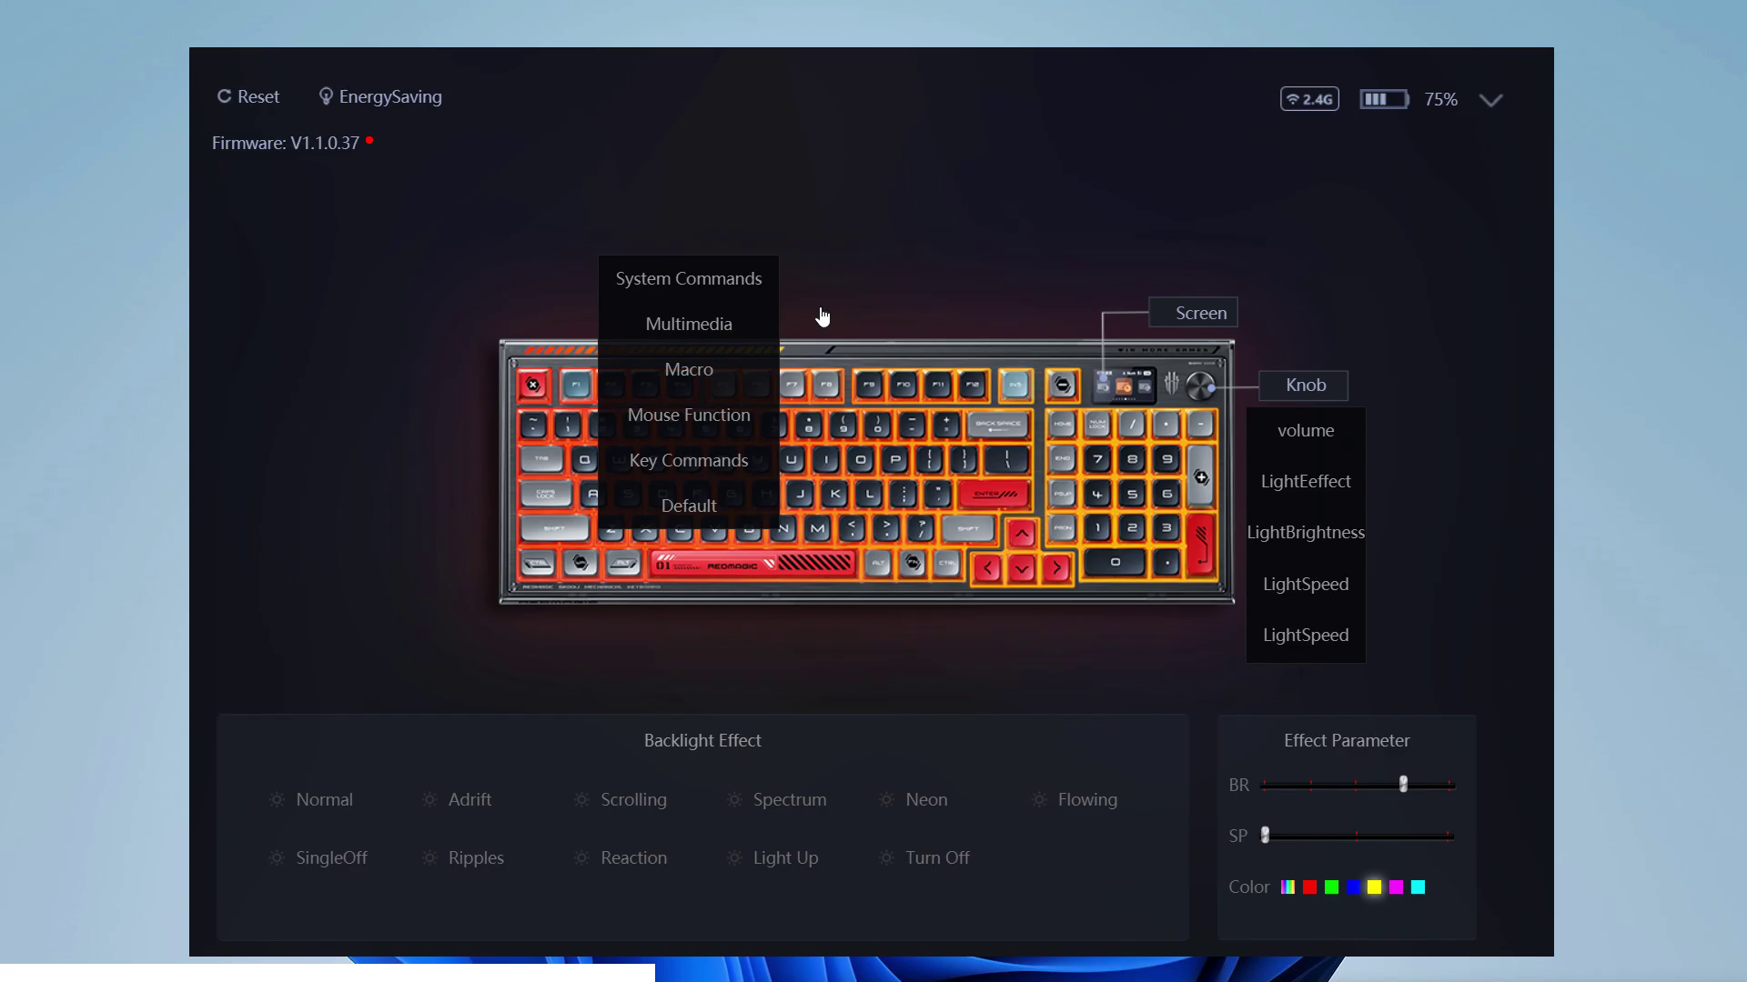